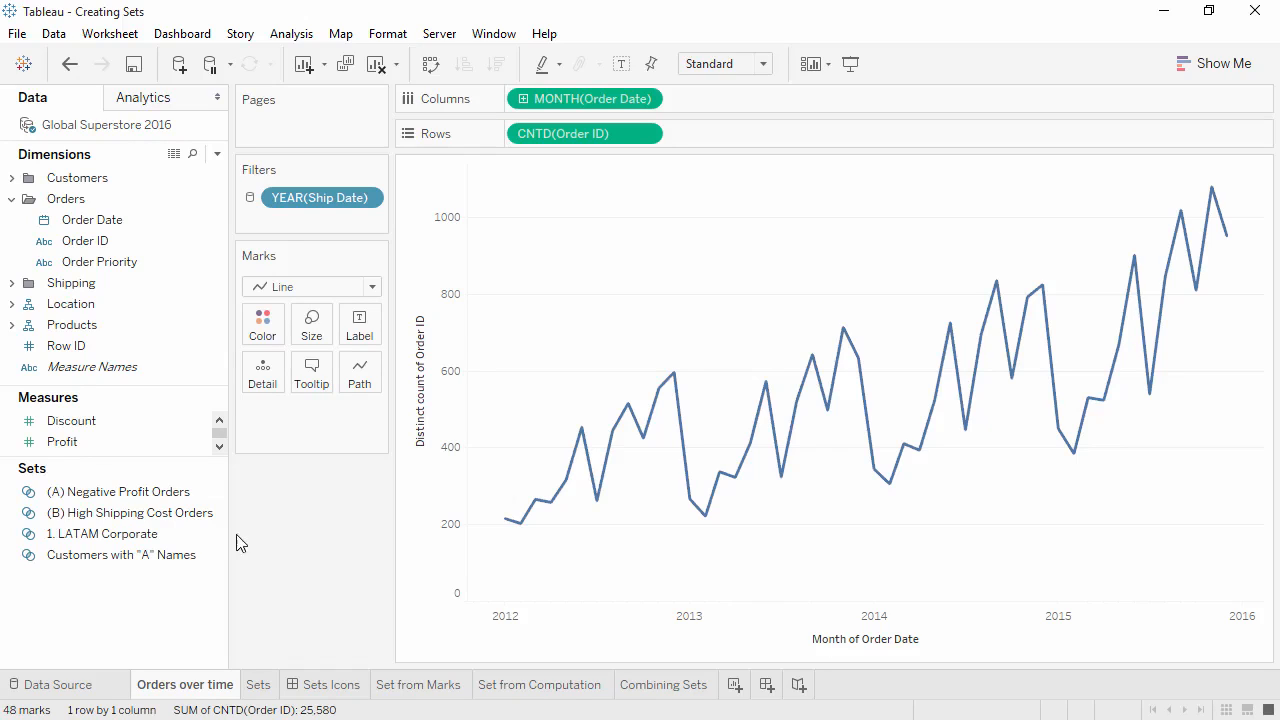
Color the marks by the 1. LATAM Corporate set on both the Orders over time and Sets sheets
left_click_drag(171, 534, 268, 333)
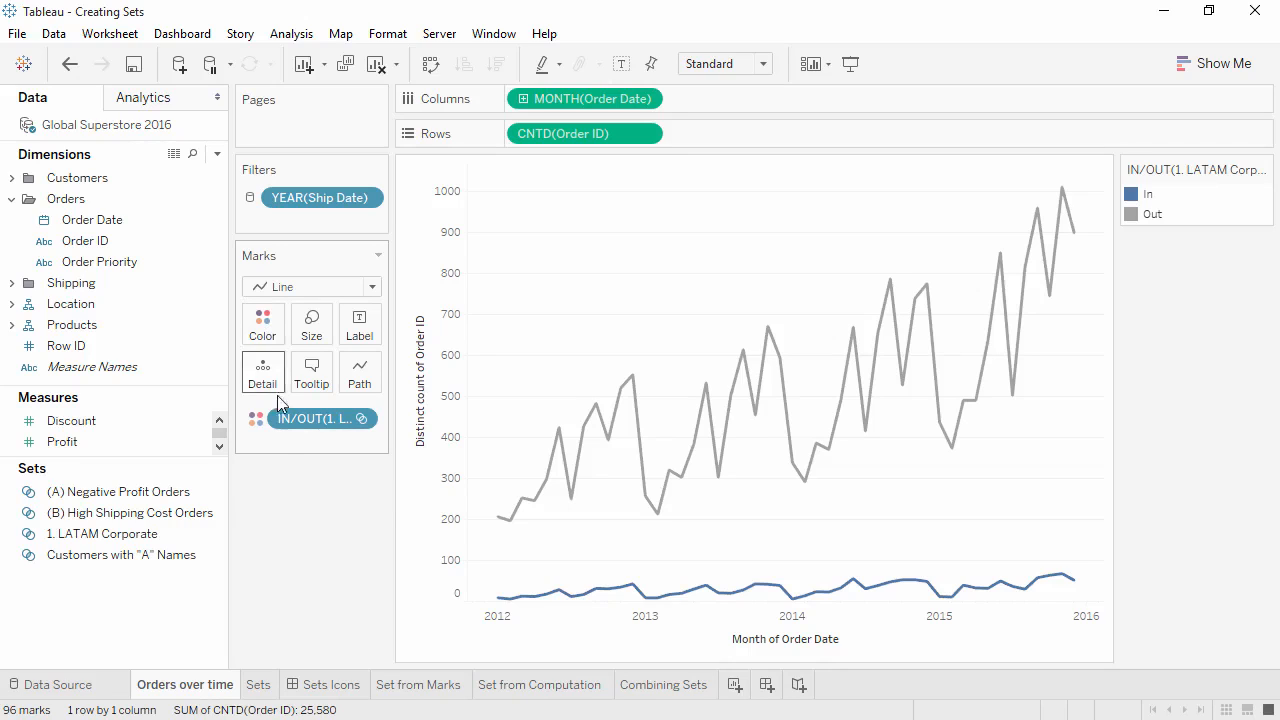
left_click(258, 684)
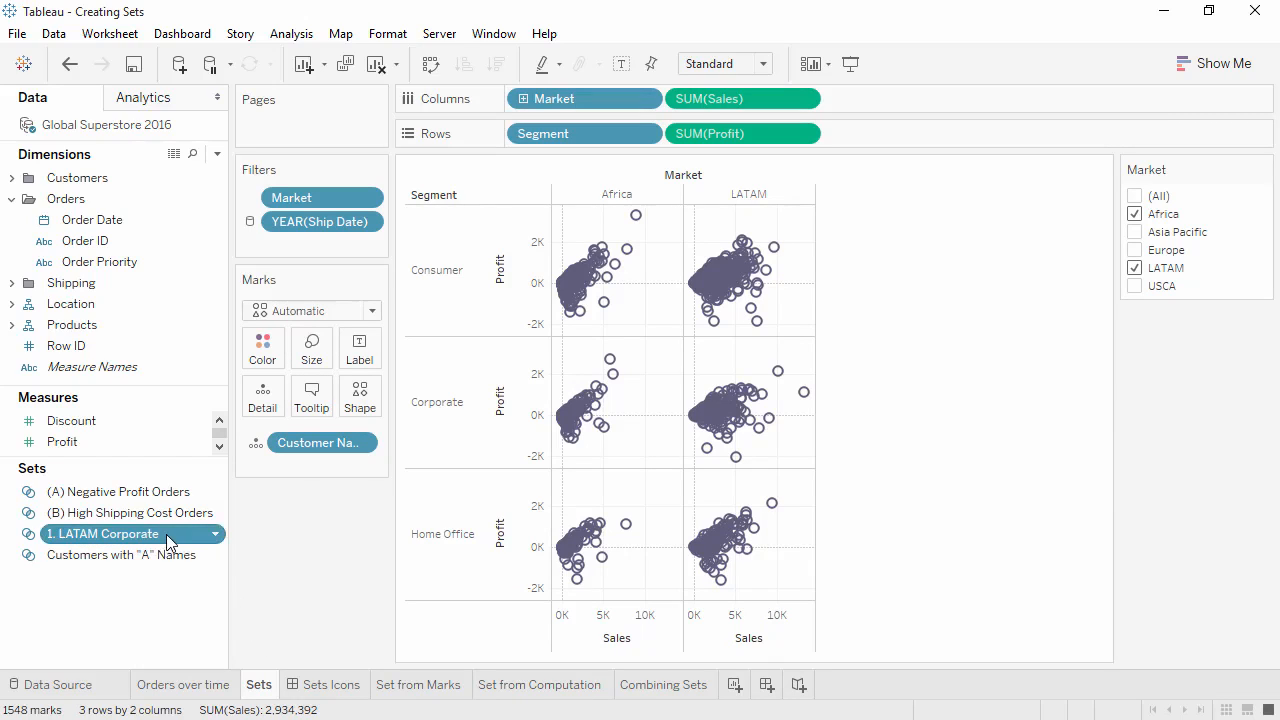
left_click_drag(166, 534, 259, 362)
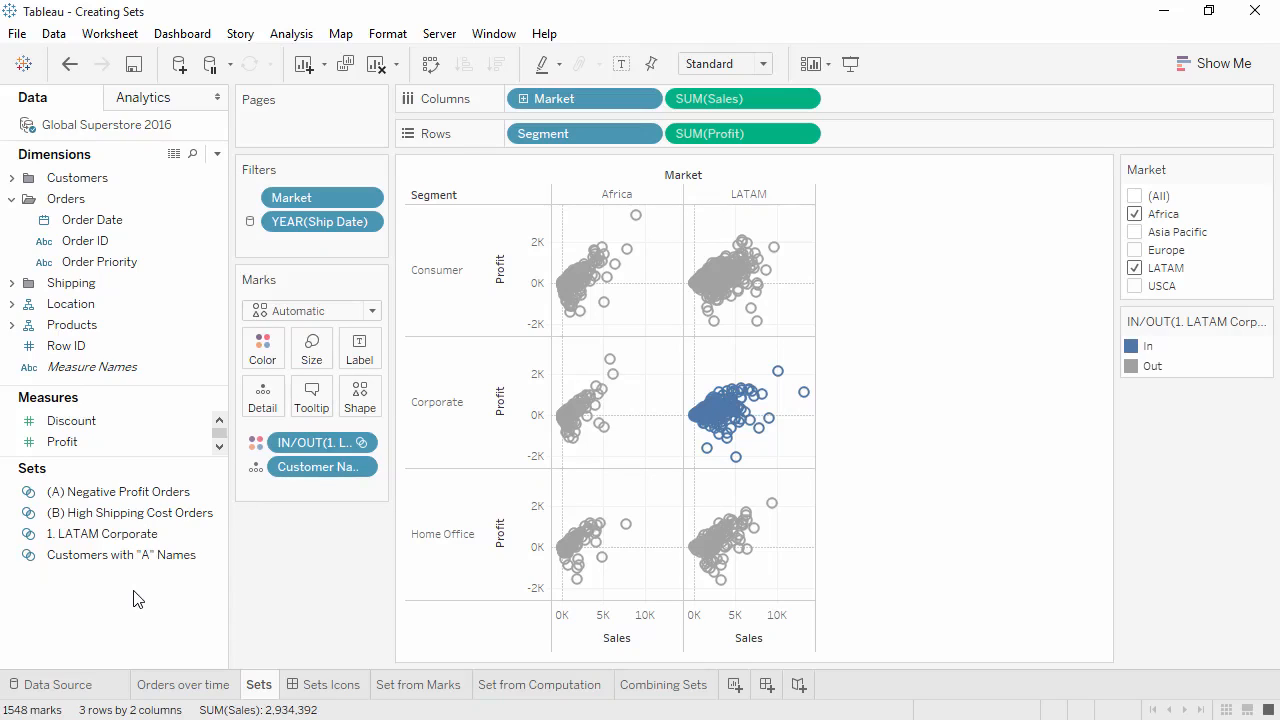
Check the Sets Icons dashboard, and on Set from Marks create a set named High Discount Orders from marks with average discount above about 0.62
left_click(312, 686)
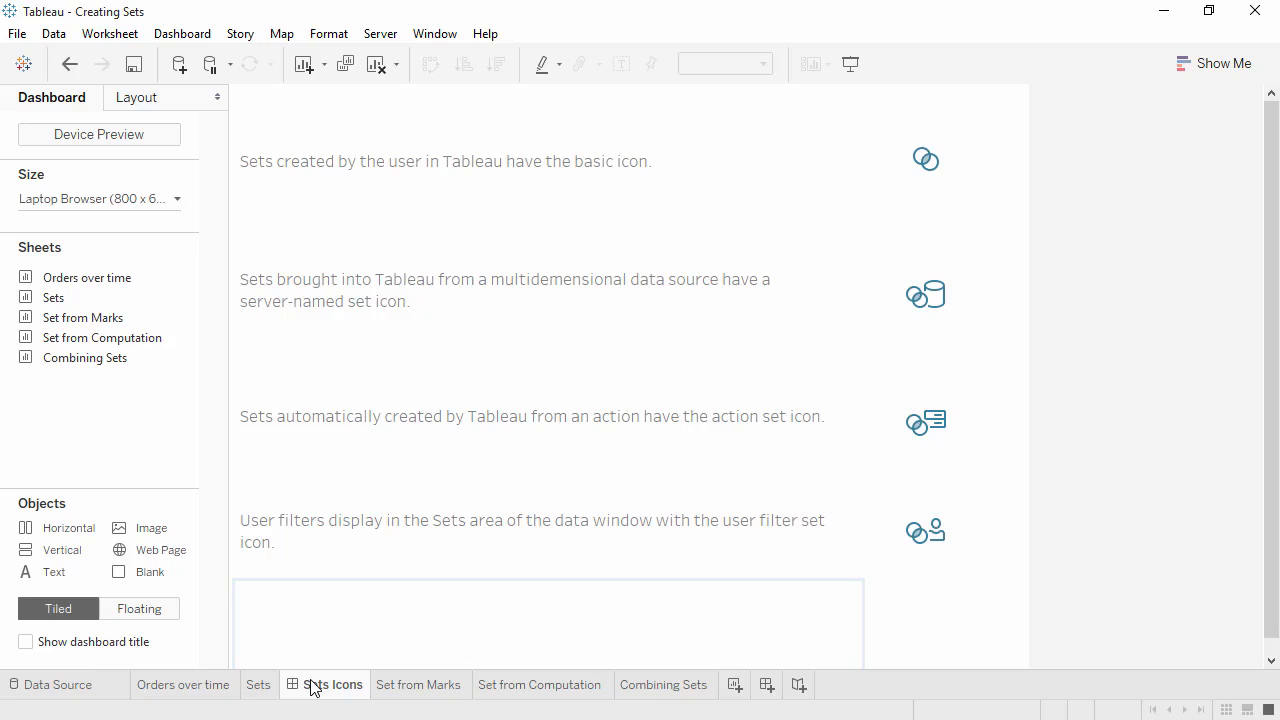
left_click(407, 685)
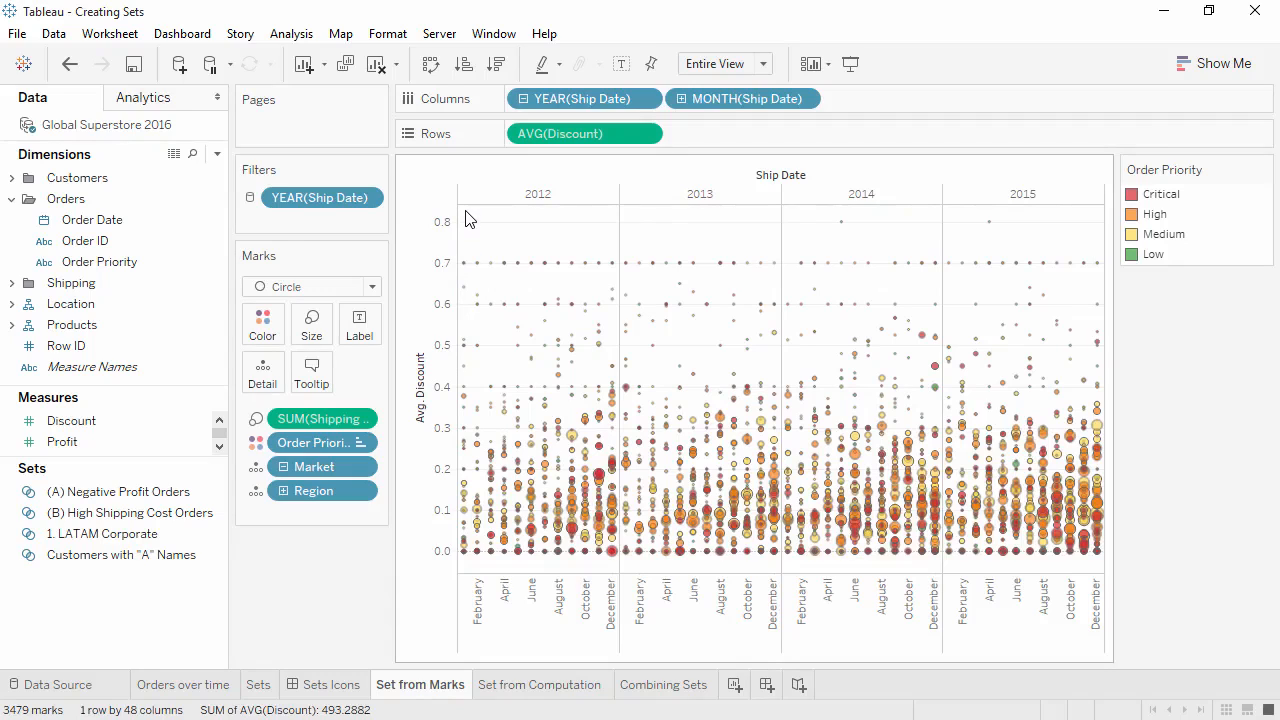
left_click_drag(463, 211, 1109, 295)
mouse_move(1078, 272)
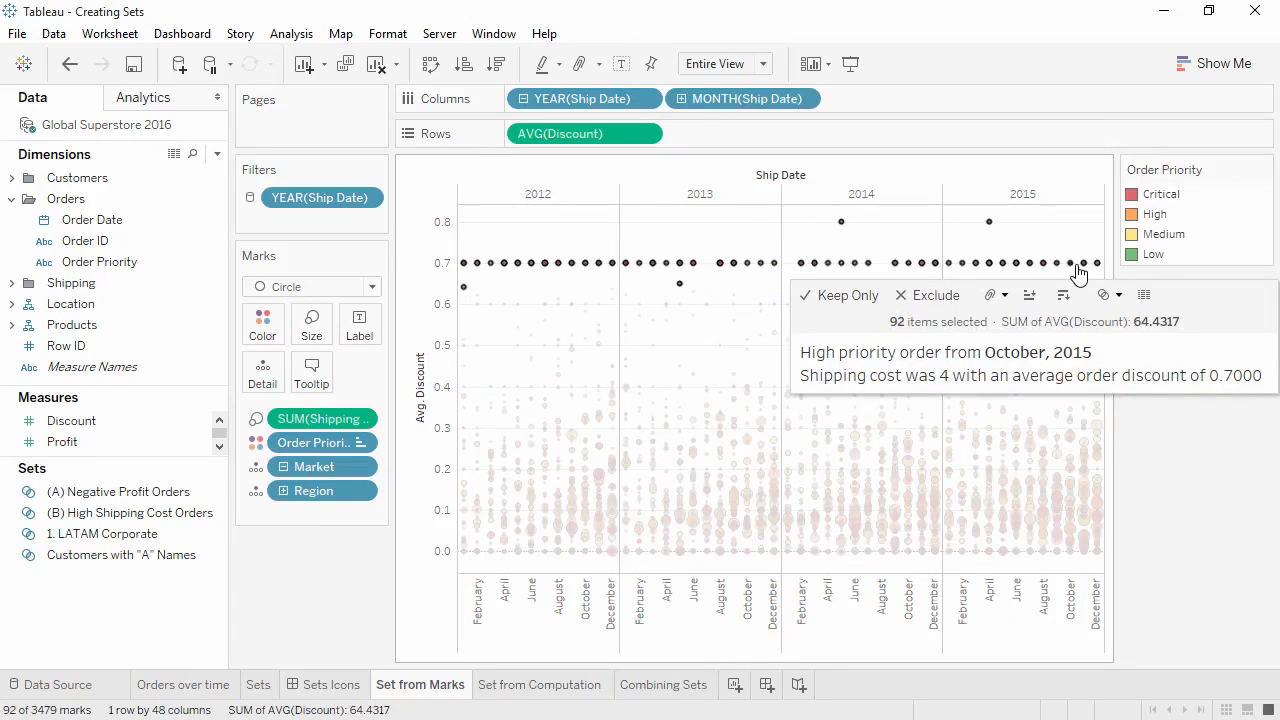
left_click(1104, 292)
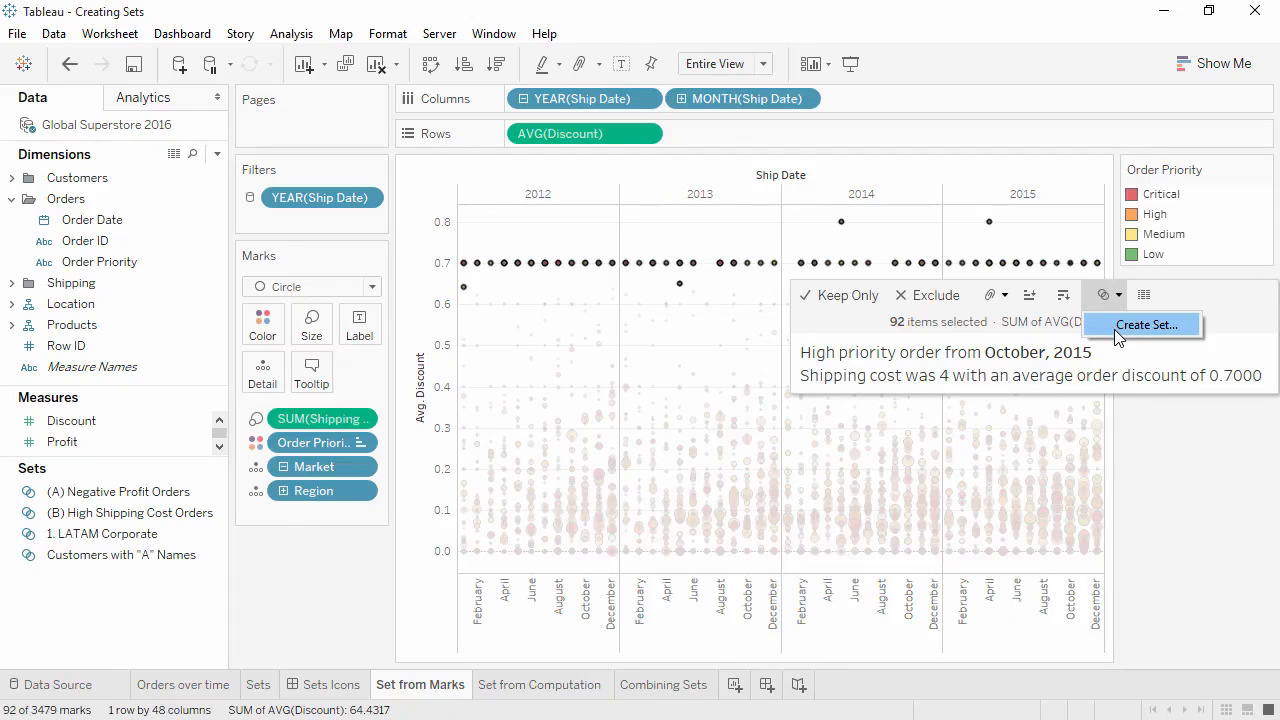
left_click(1117, 335)
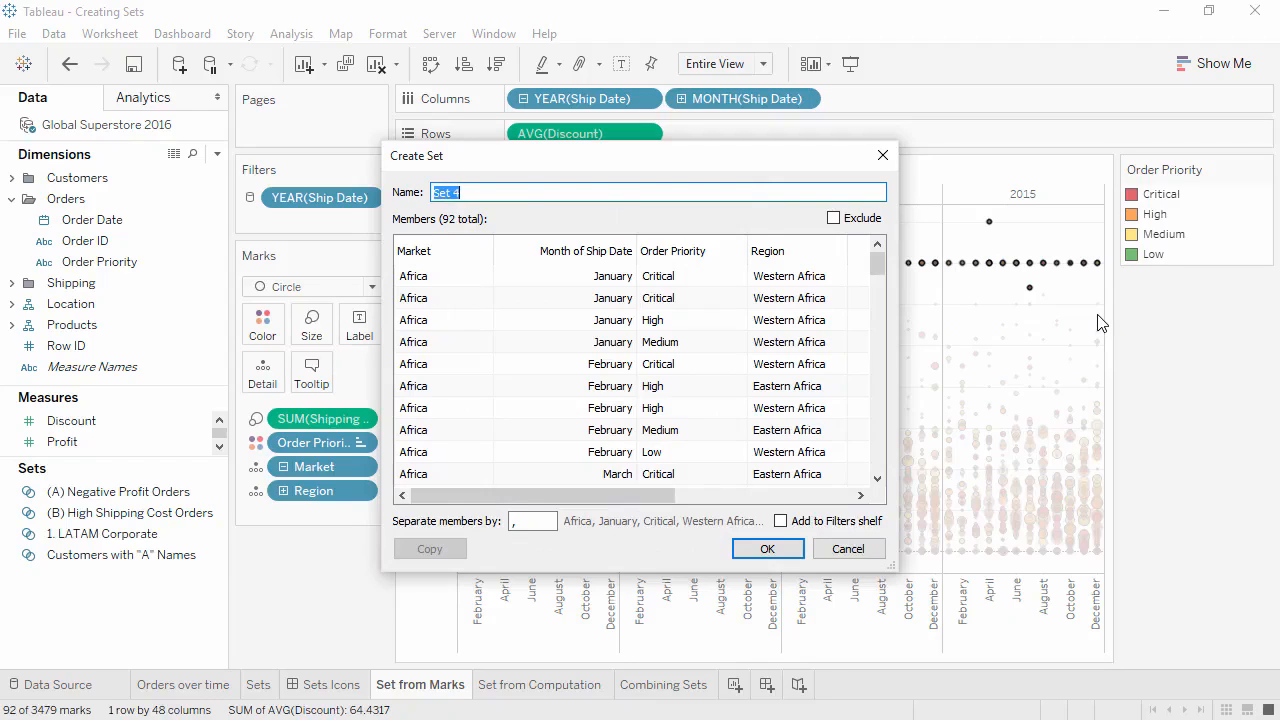
type("High Discount Orders")
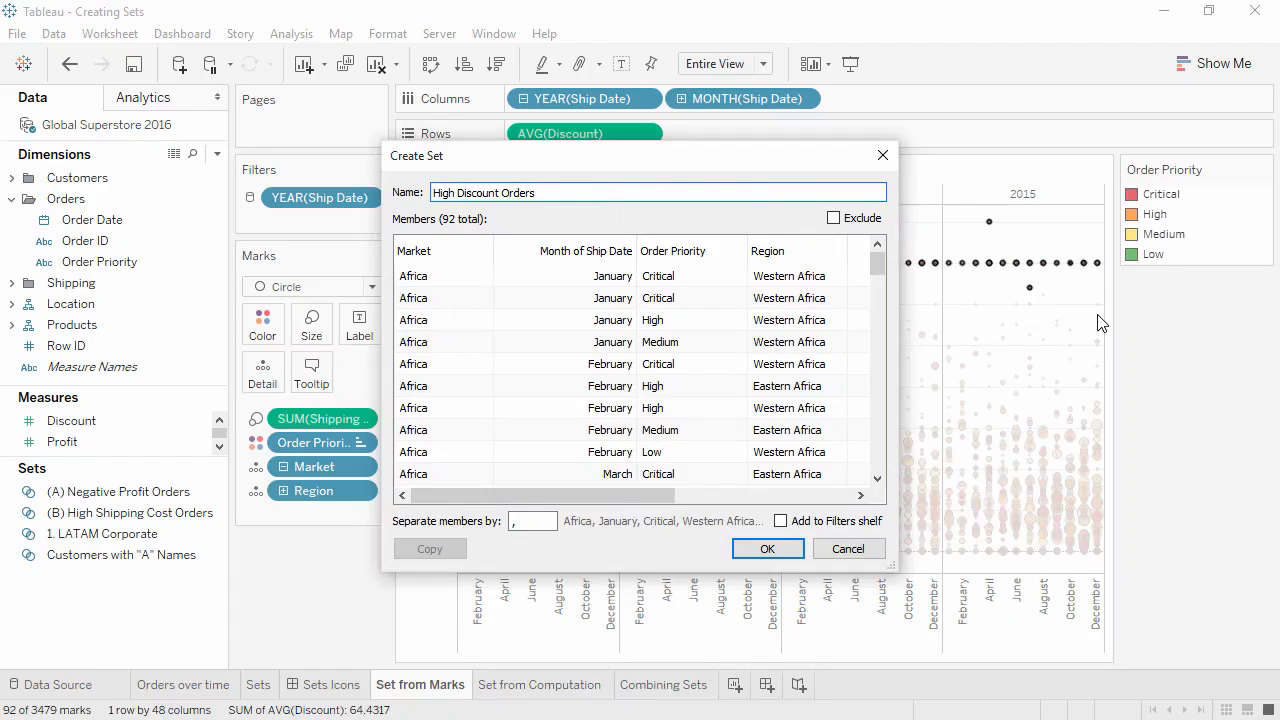
left_click(766, 549)
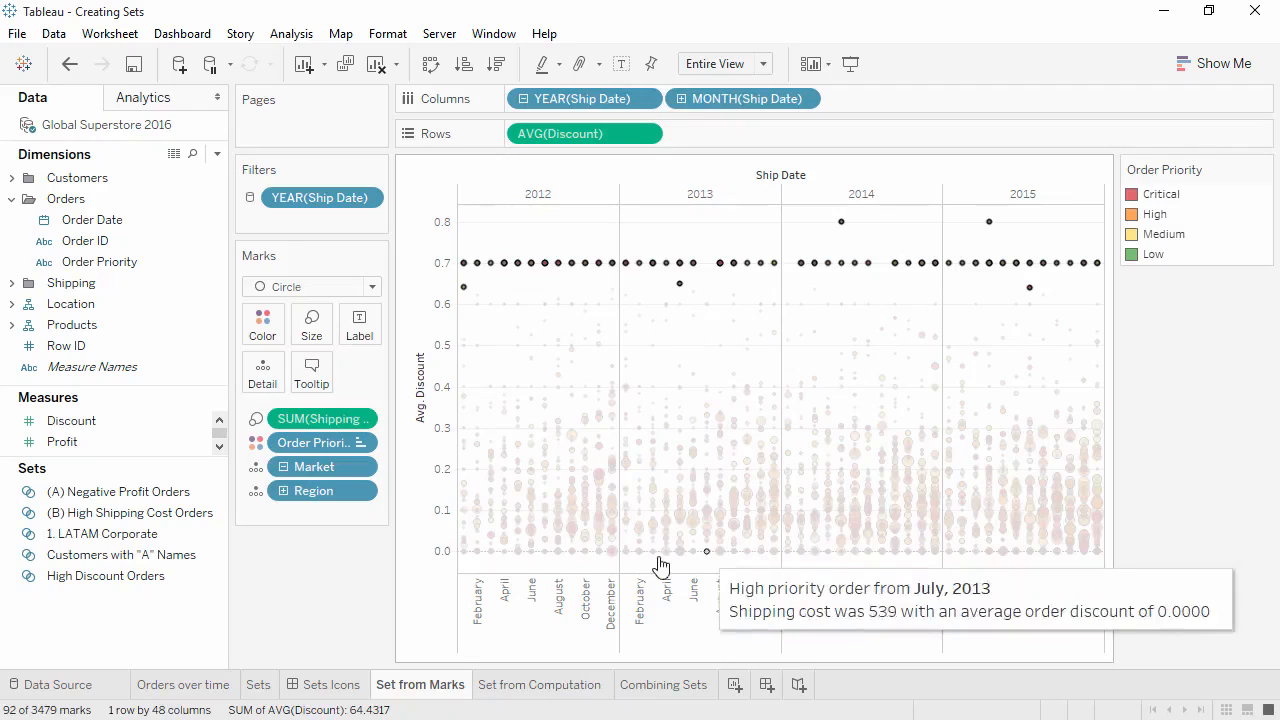
key("Escape")
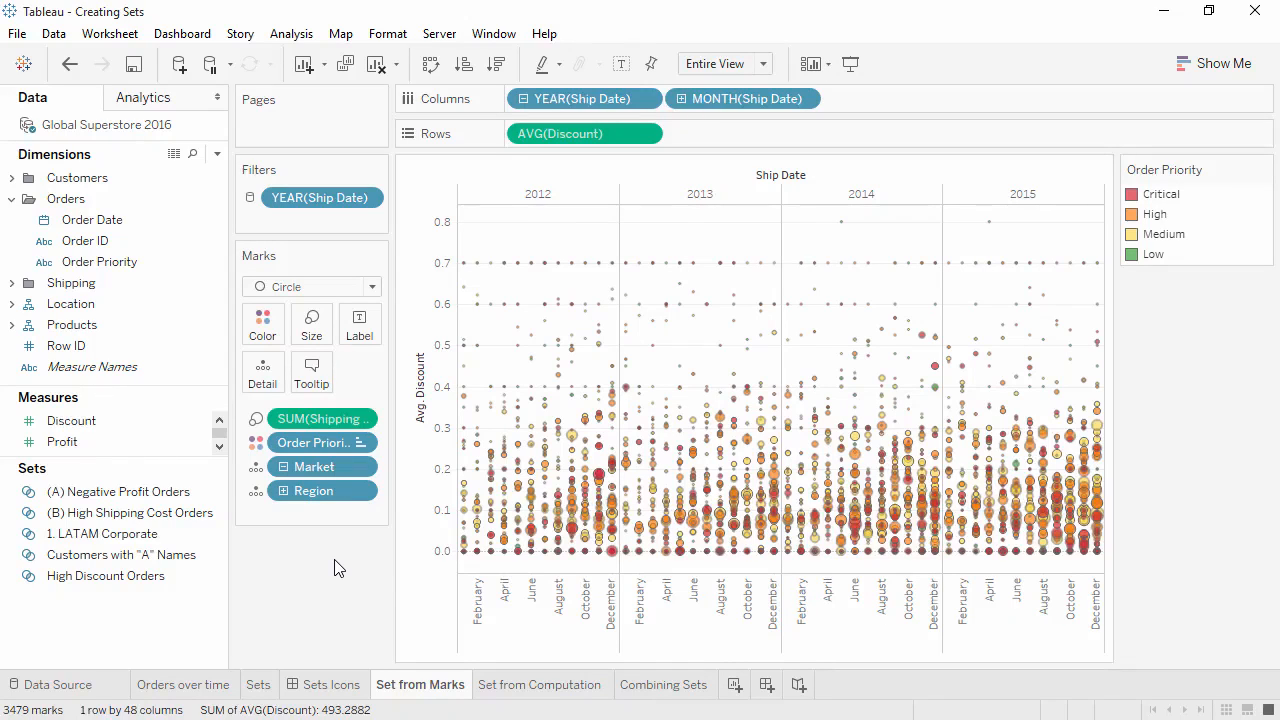
Create a set from the 2012–2013 marks with average discount between about 0.6 and 0.67, keeping only the Month of Ship Date field
left_click_drag(461, 276, 727, 302)
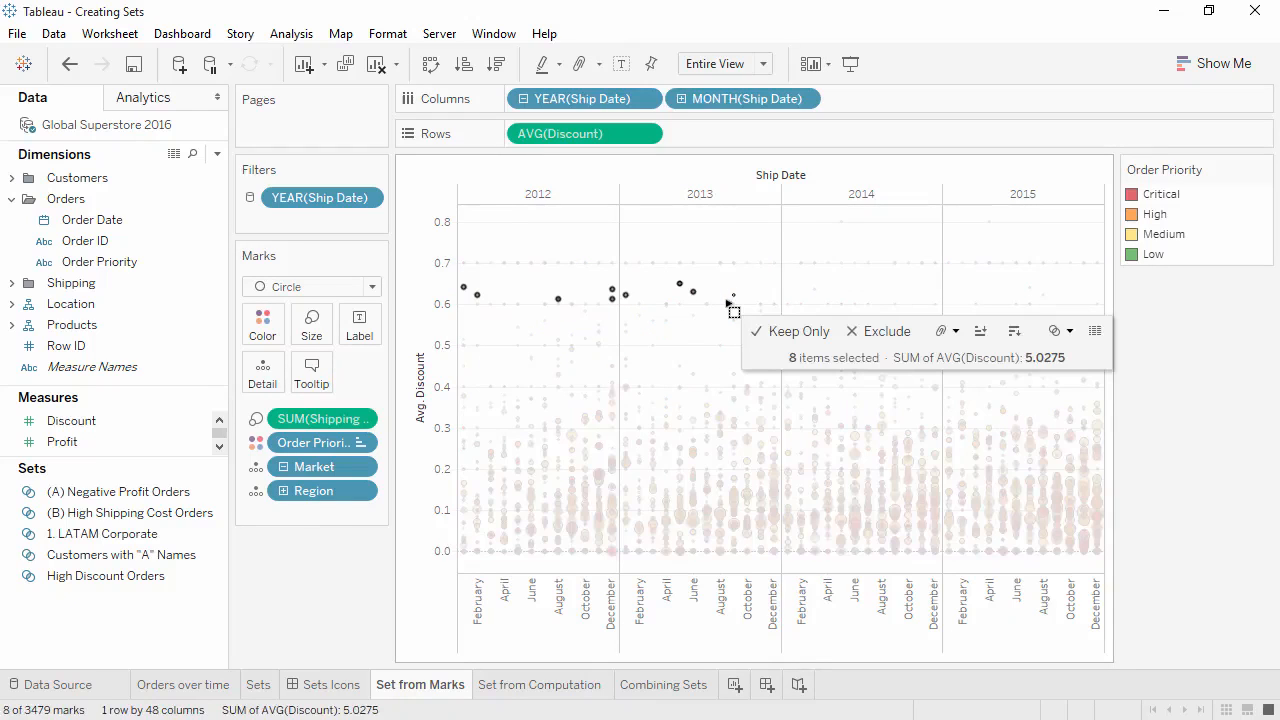
left_click(1050, 334)
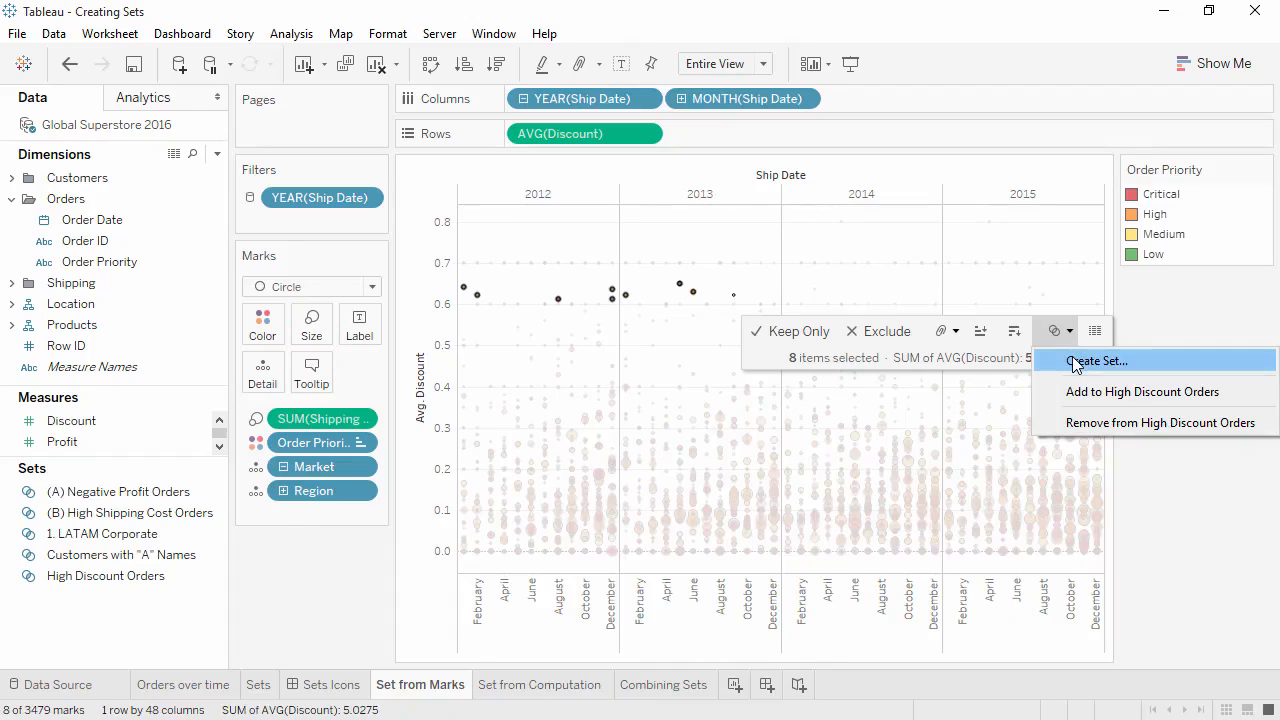
left_click(1076, 361)
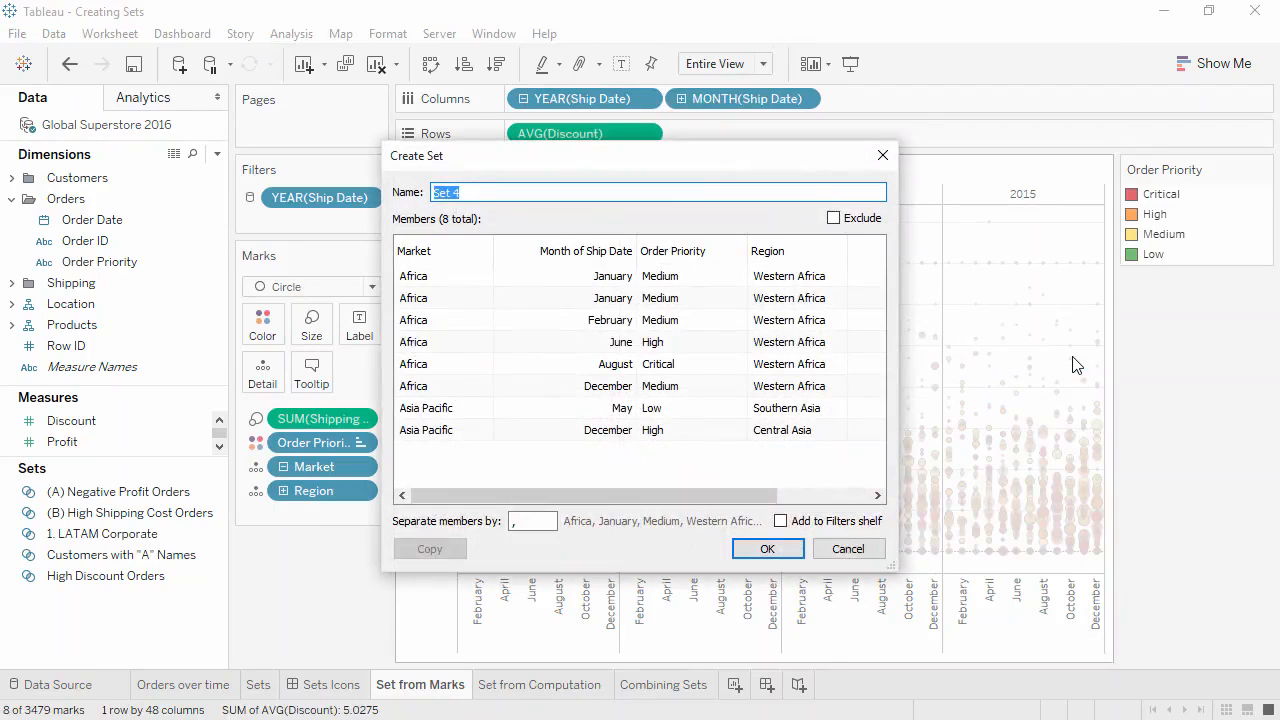
left_click(835, 250)
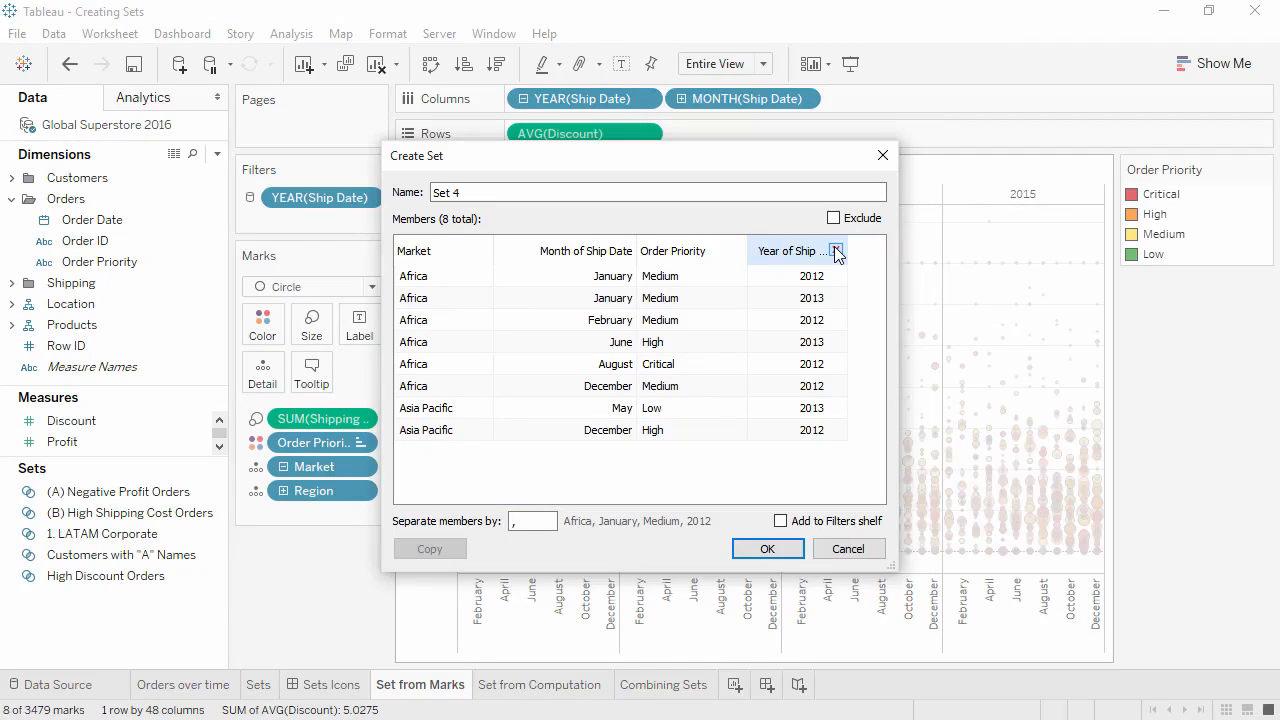
left_click(836, 251)
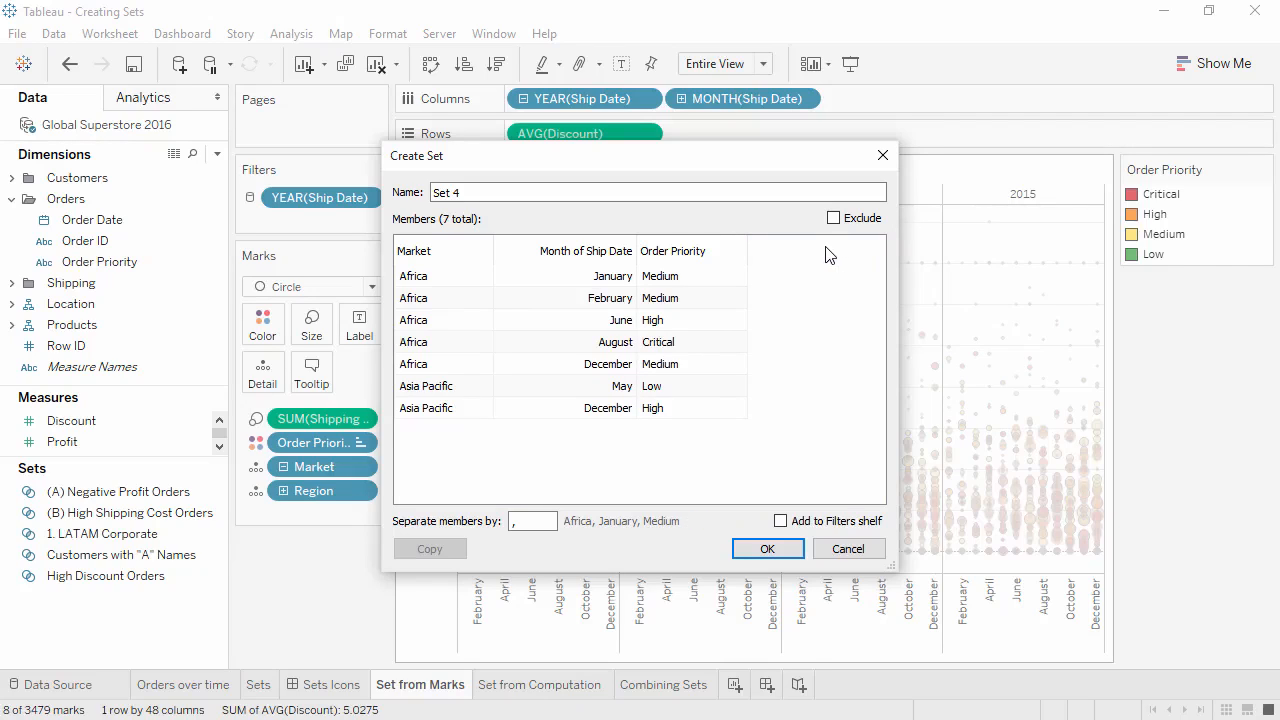
left_click(739, 251)
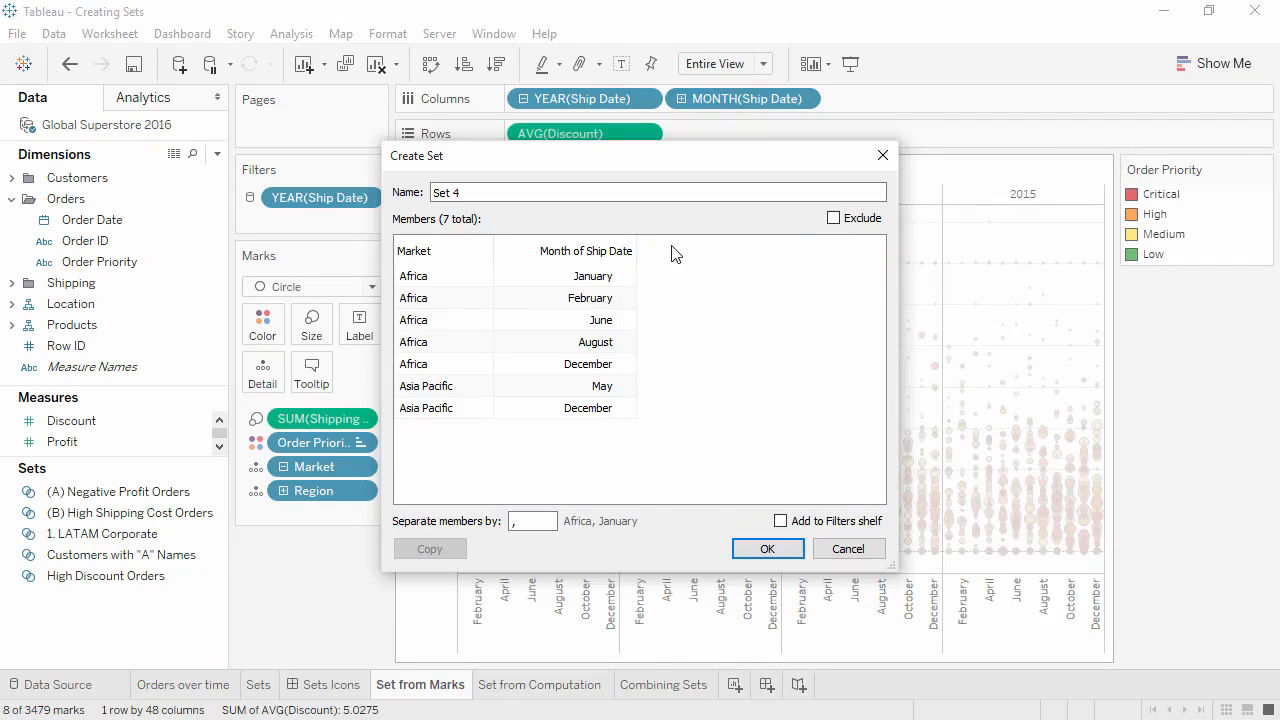
left_click(485, 252)
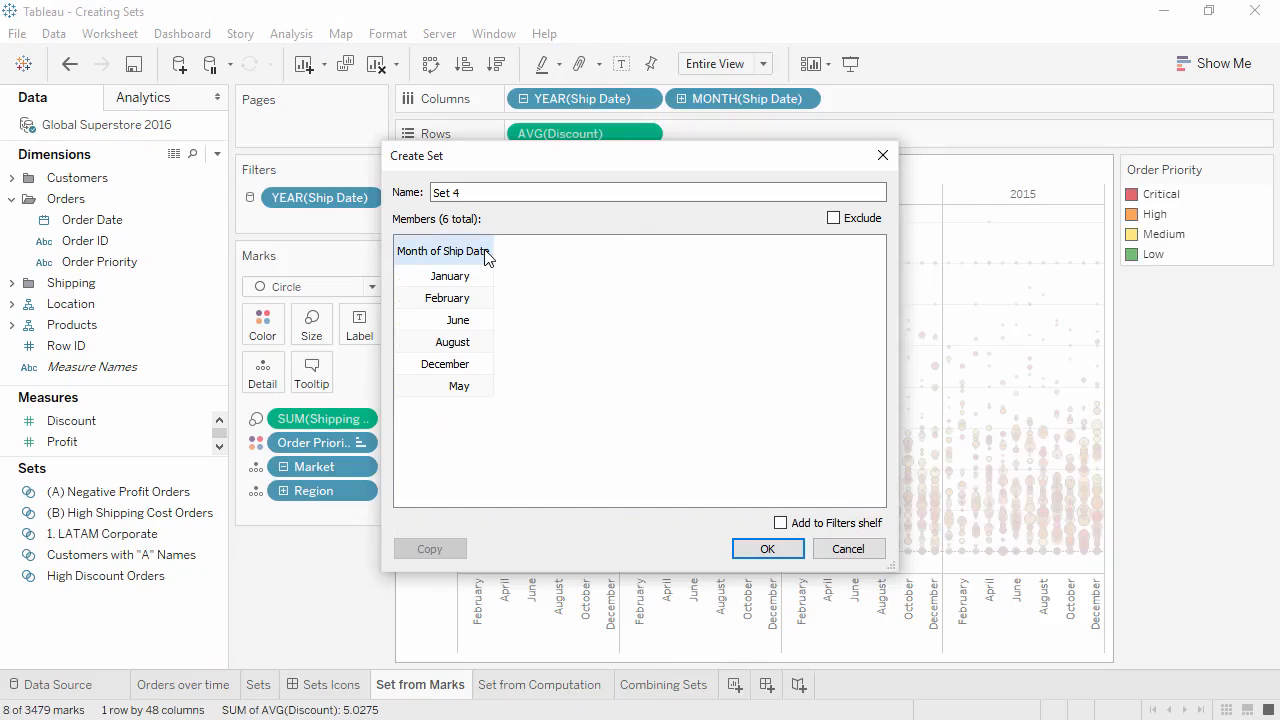
left_click(764, 550)
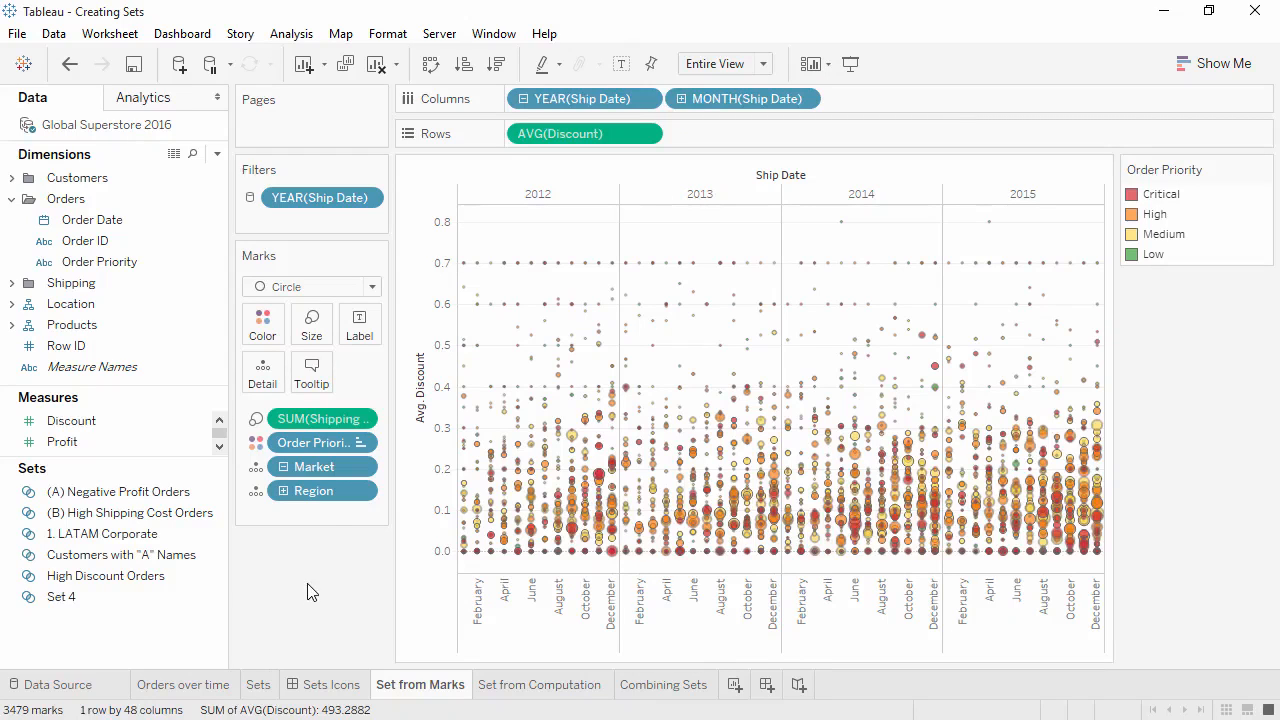
Change Order Priority from color to detail and color the marks by Set 4 instead
left_click(257, 445)
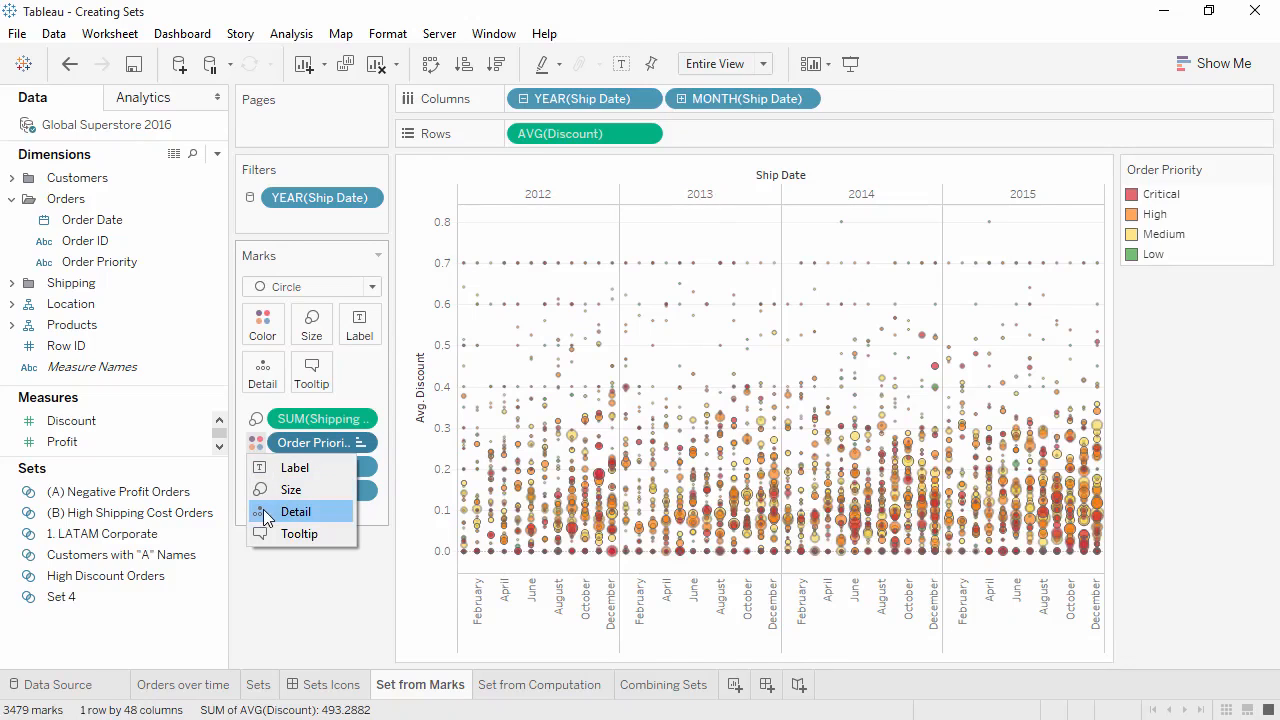
left_click(263, 509)
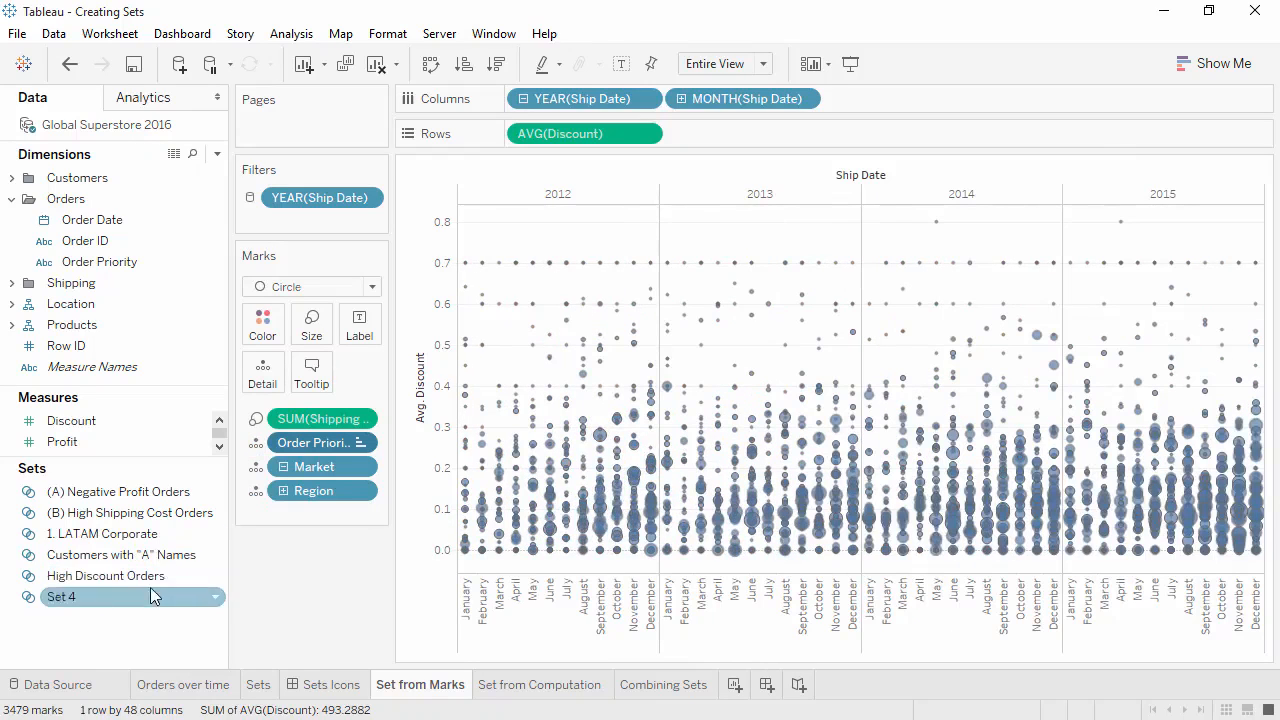
left_click_drag(150, 596, 256, 326)
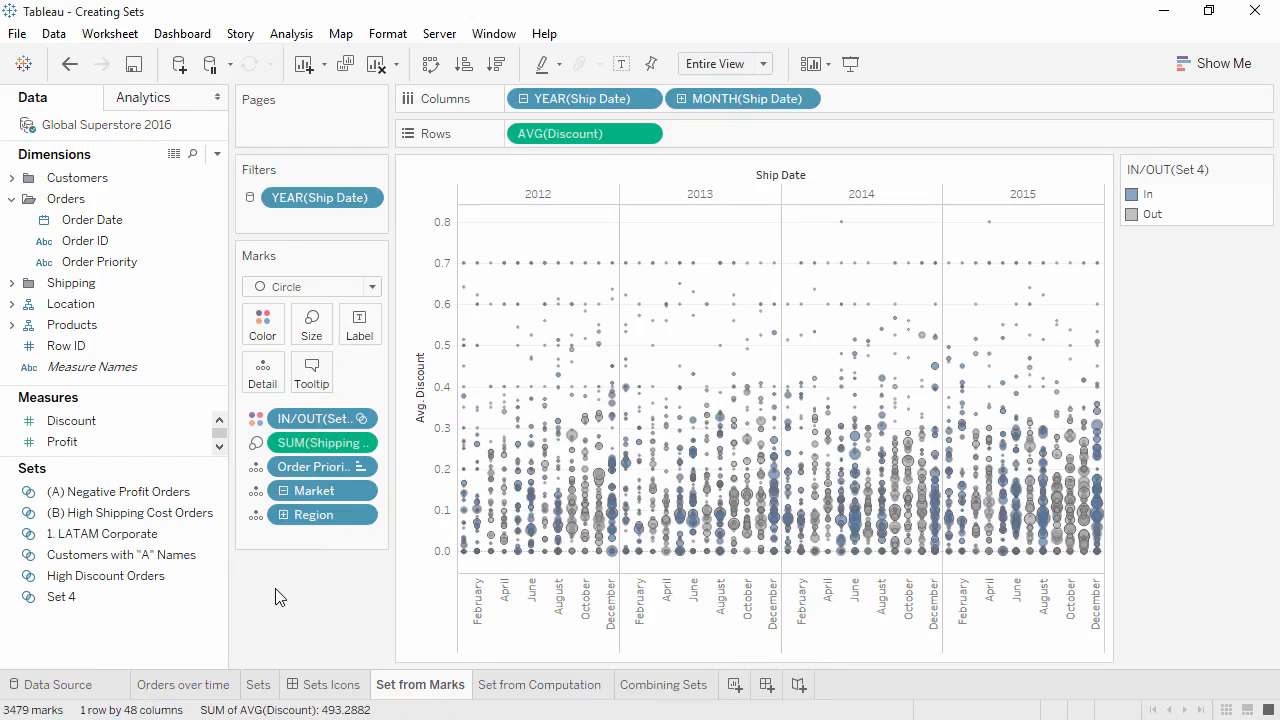
On the Set from Computation sheet, start a new set from the Order ID dimension and name it Discount >8%
left_click(530, 685)
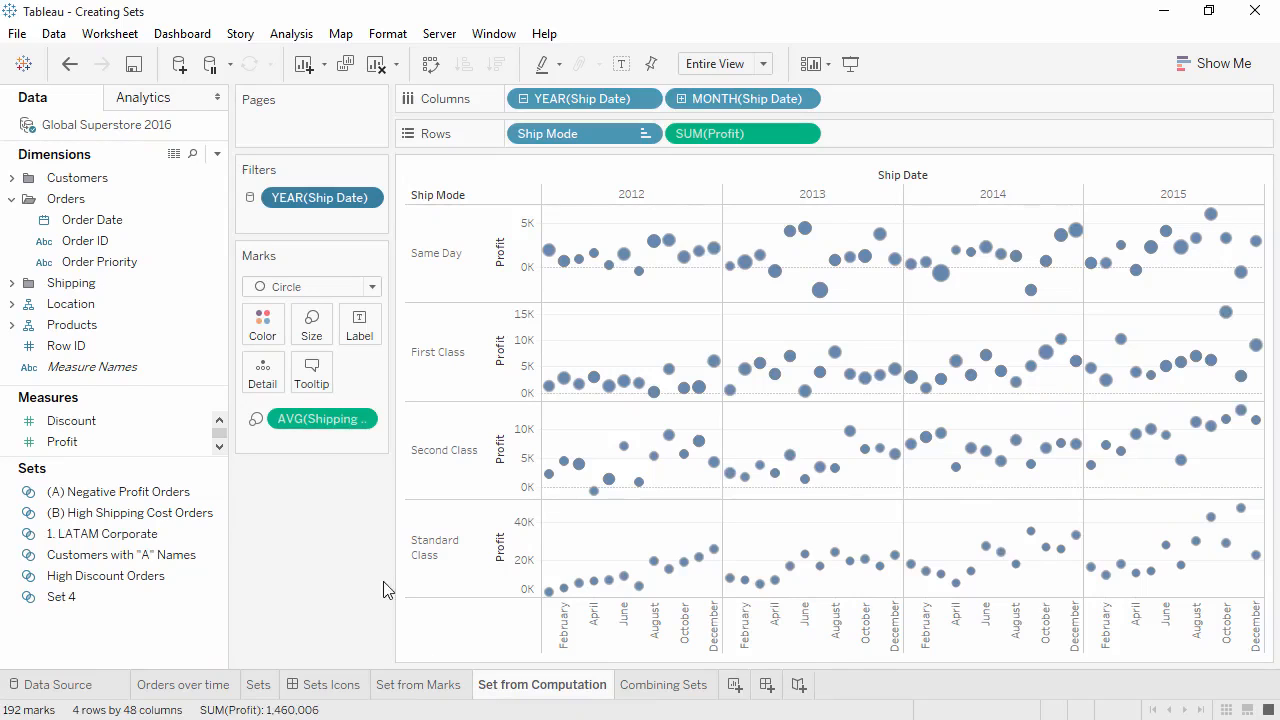
right_click(101, 244)
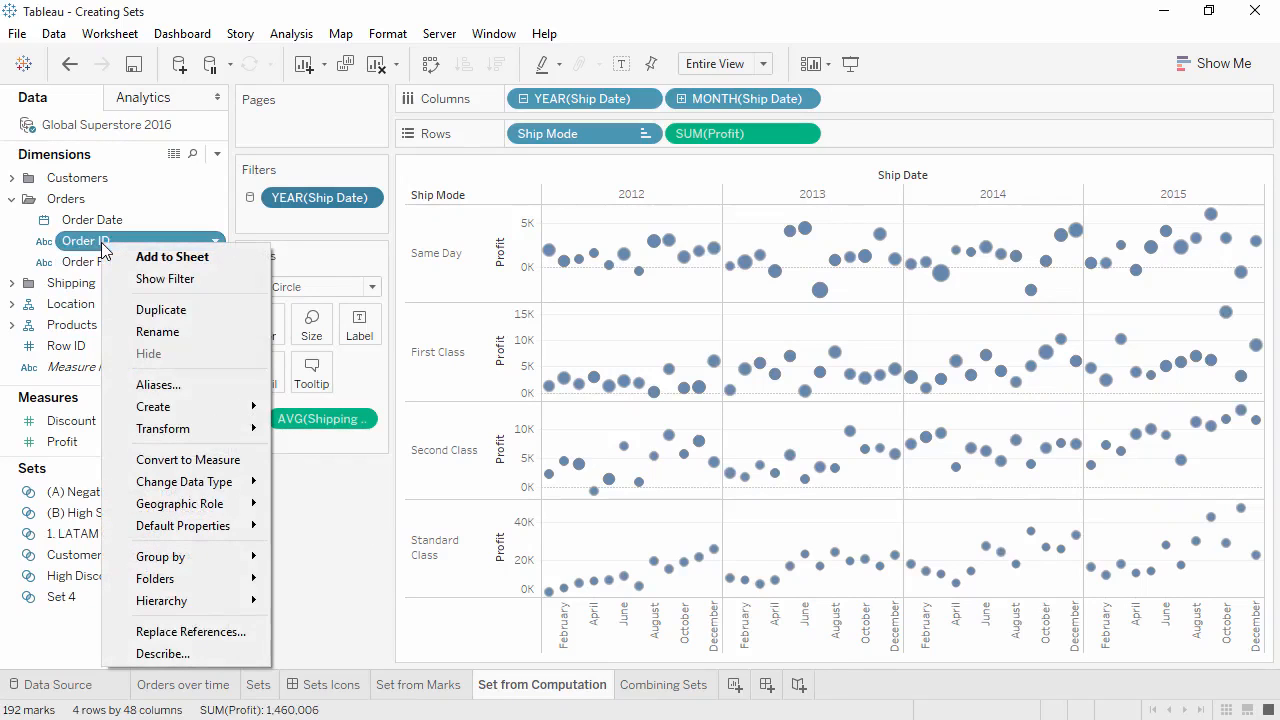
mouse_move(192, 403)
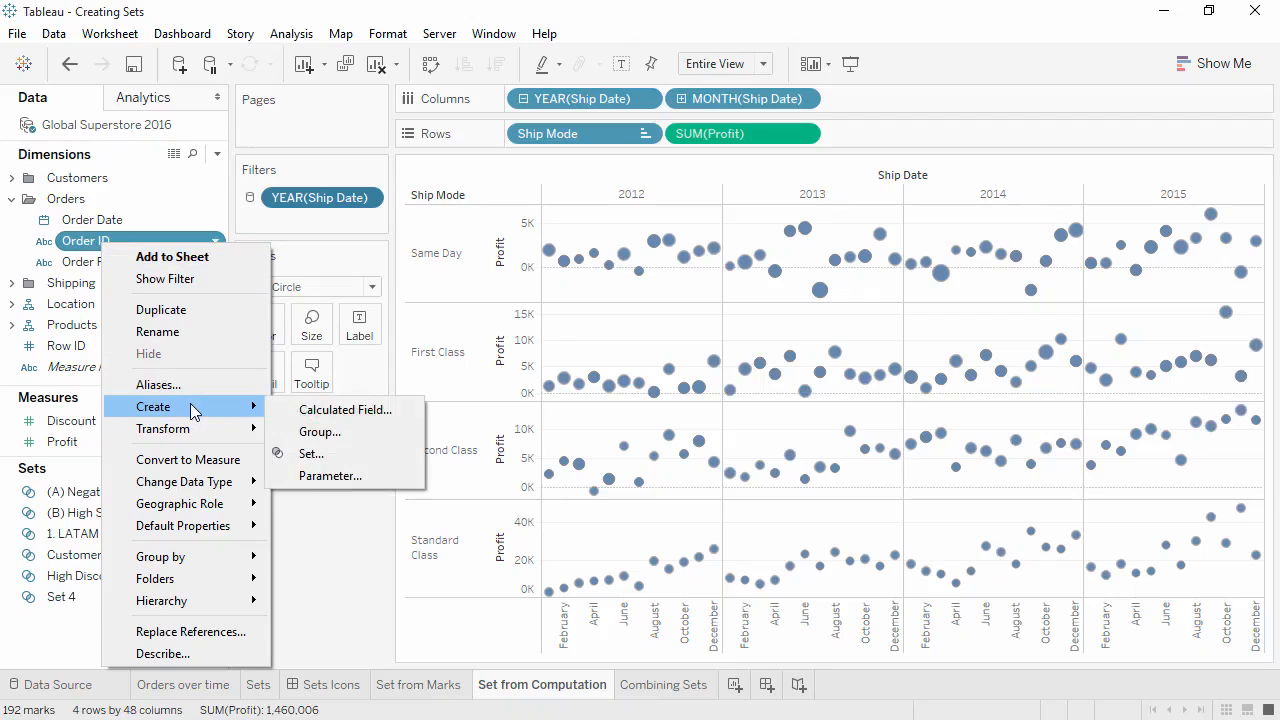
left_click(305, 452)
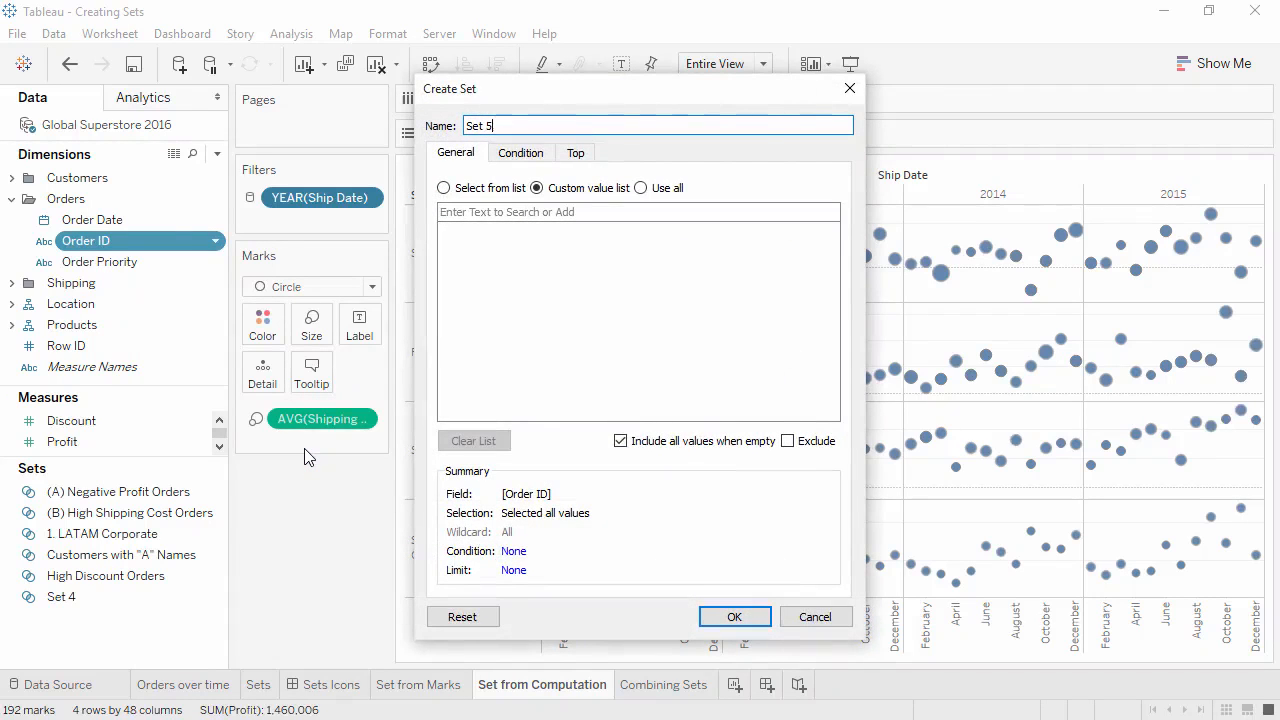
key("BackSpace")
key("BackSpace")
key("BackSpace")
key("BackSpace")
key("BackSpace")
type("Discount >8%")
Give the set a by-field condition of average Discount greater than 0.08 and create it
left_click(514, 160)
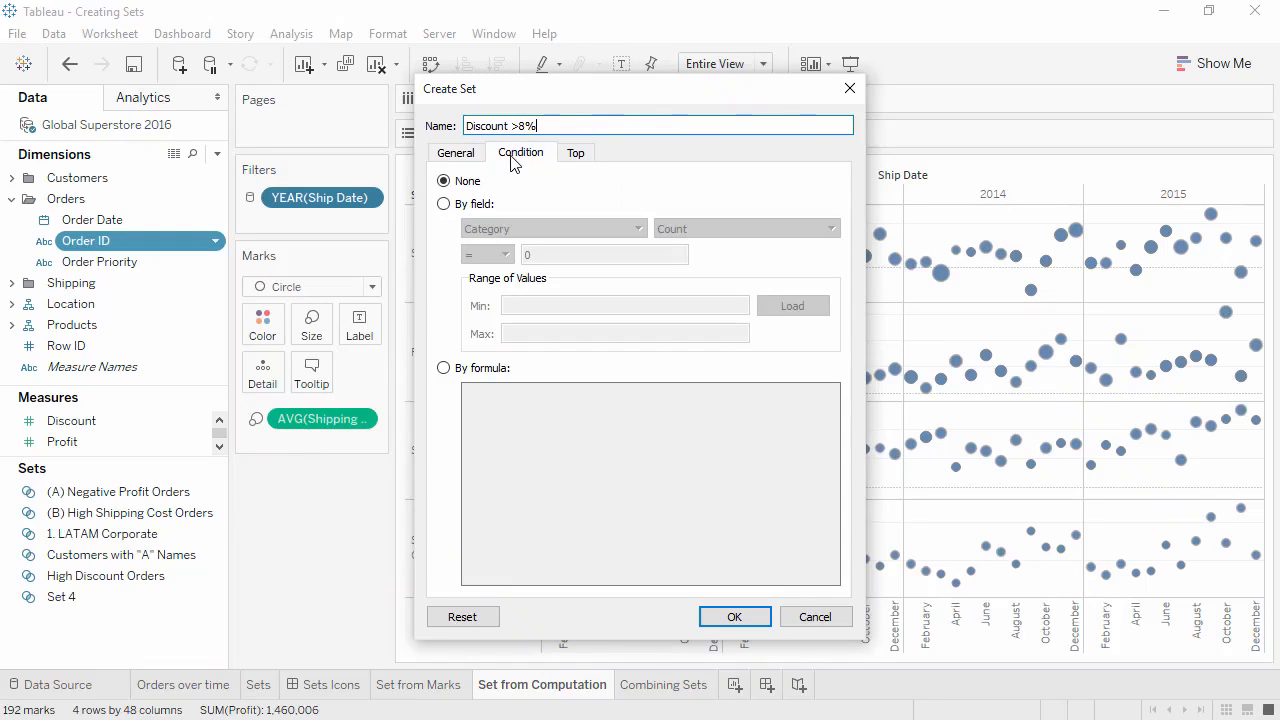
left_click(482, 206)
left_click(493, 232)
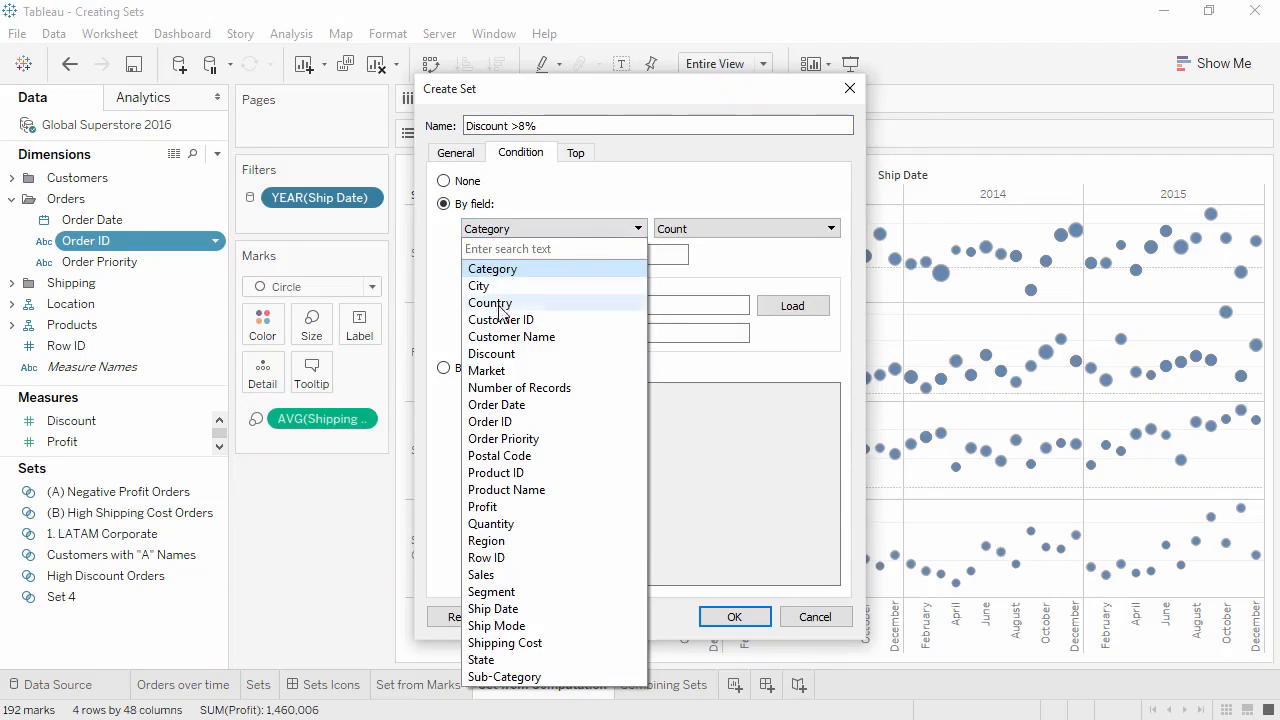
left_click(497, 358)
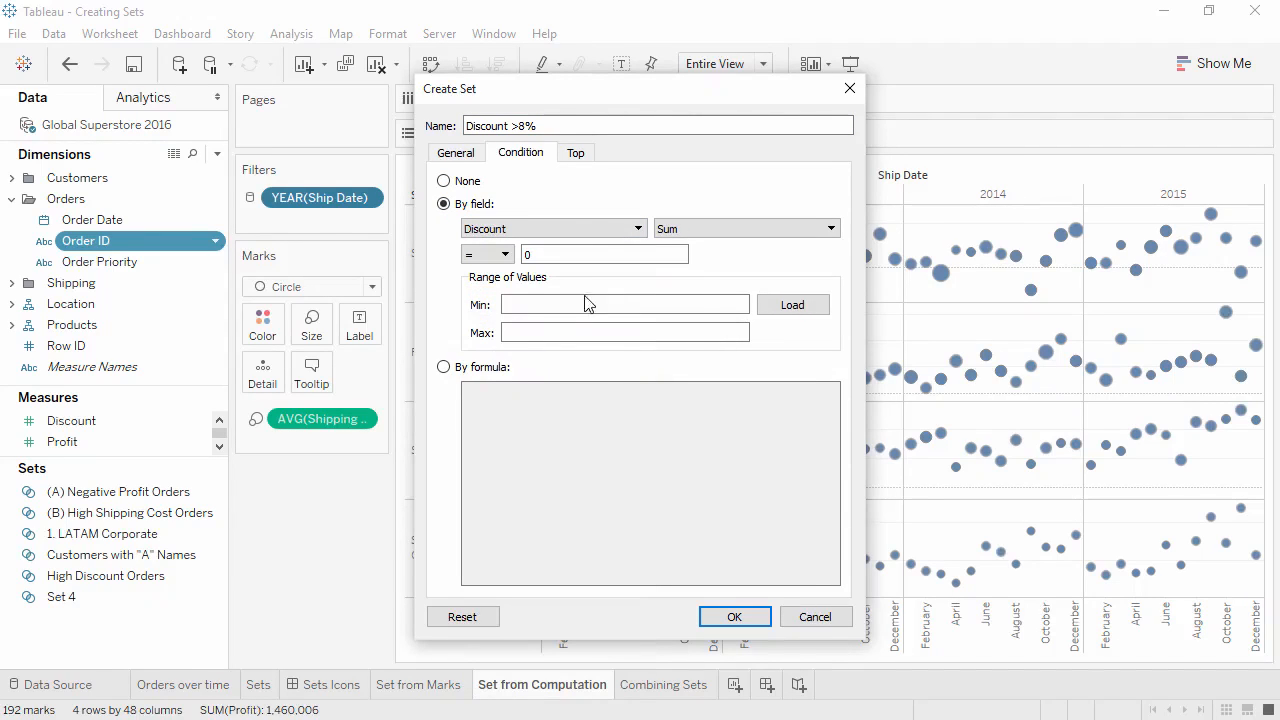
left_click(689, 229)
left_click(683, 264)
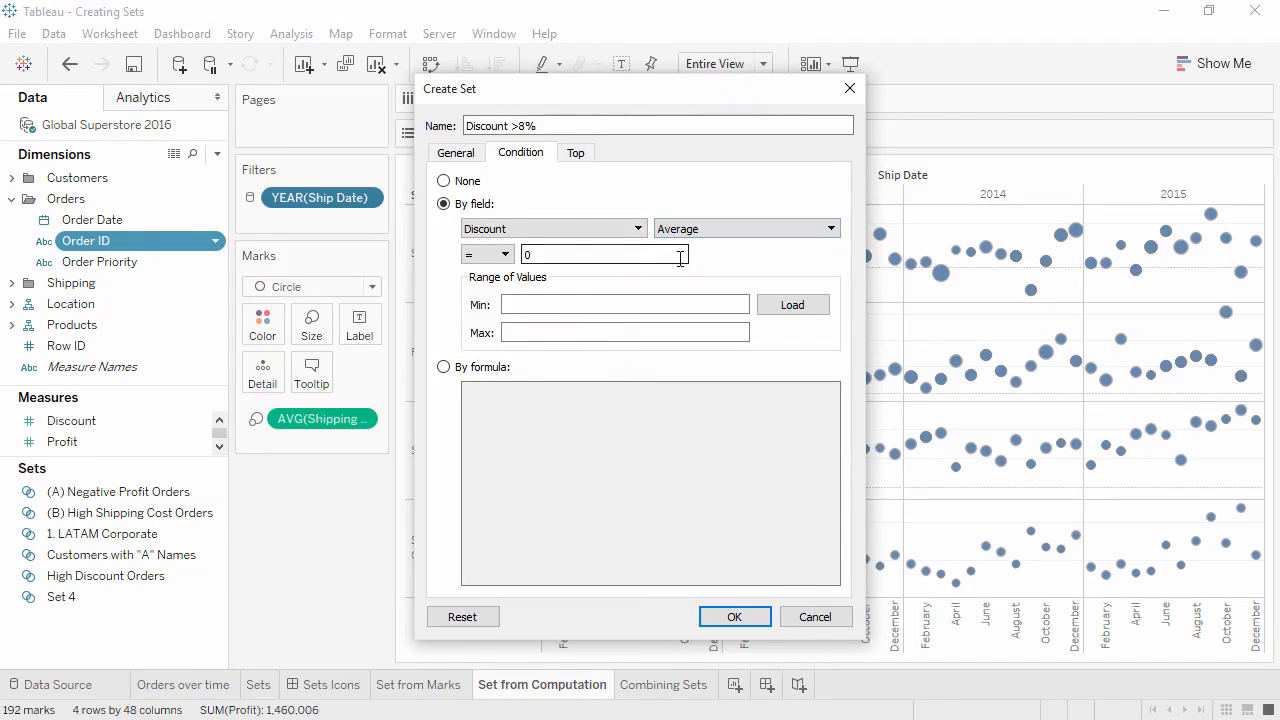
left_click(482, 257)
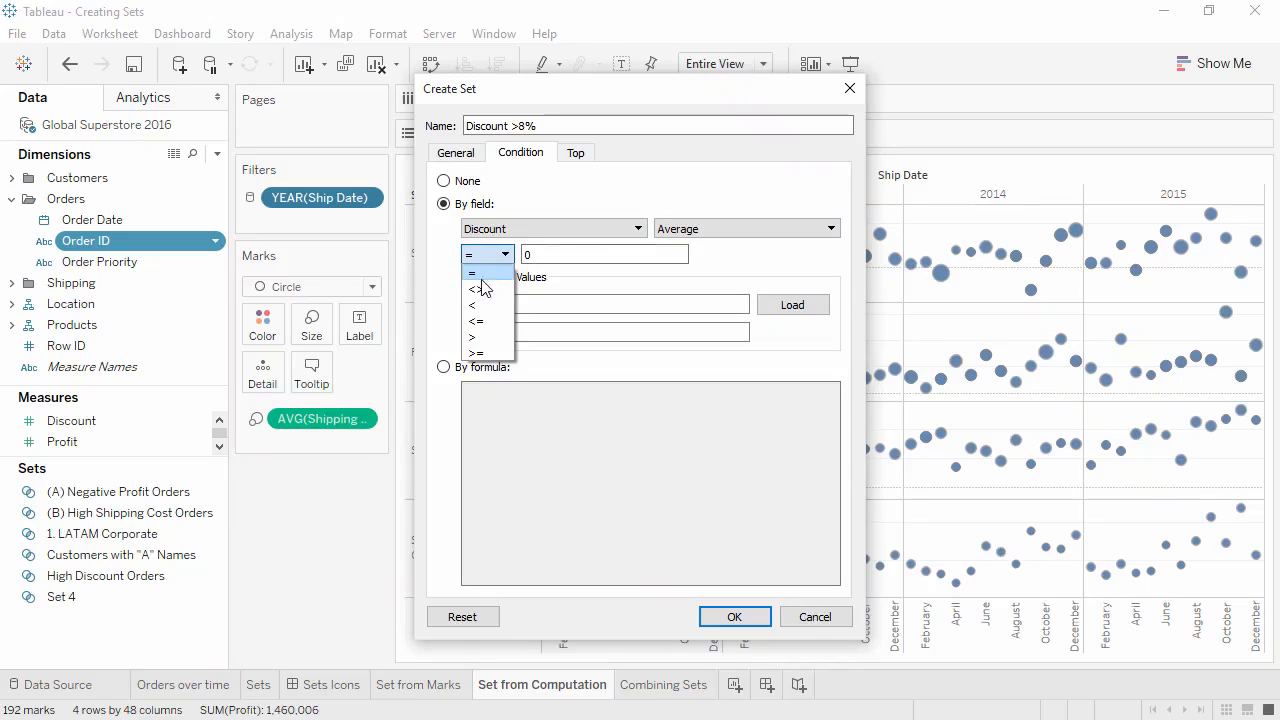
left_click(484, 337)
left_click(558, 255)
type(".08")
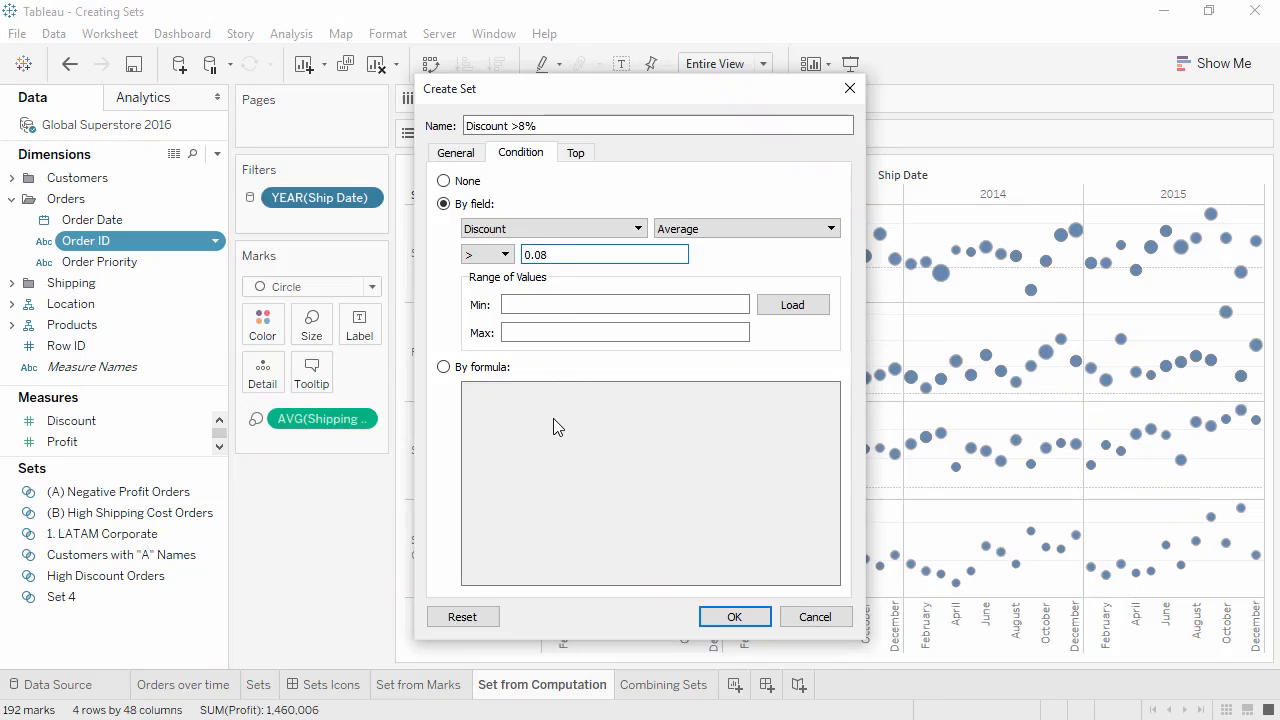
left_click(731, 619)
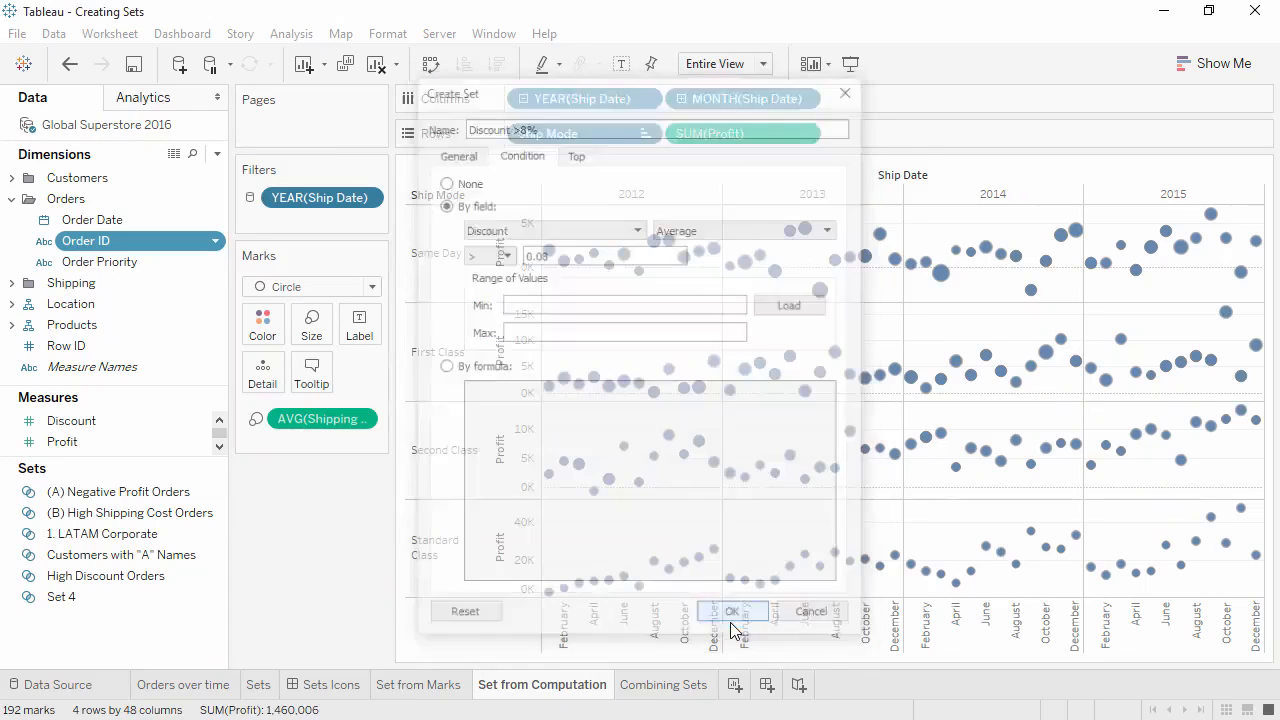
Color the profit marks by the Discount >8% set, and open the Combining Sets sheet
left_click_drag(175, 585, 277, 336)
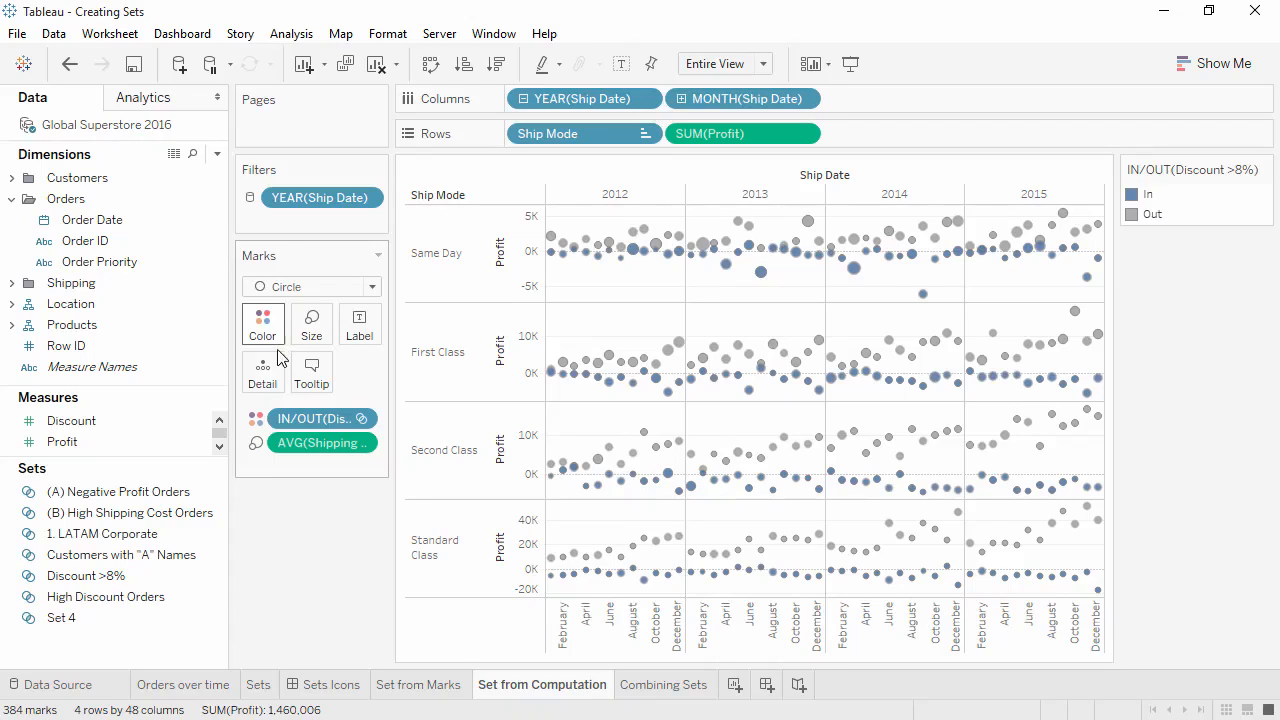
left_click(638, 688)
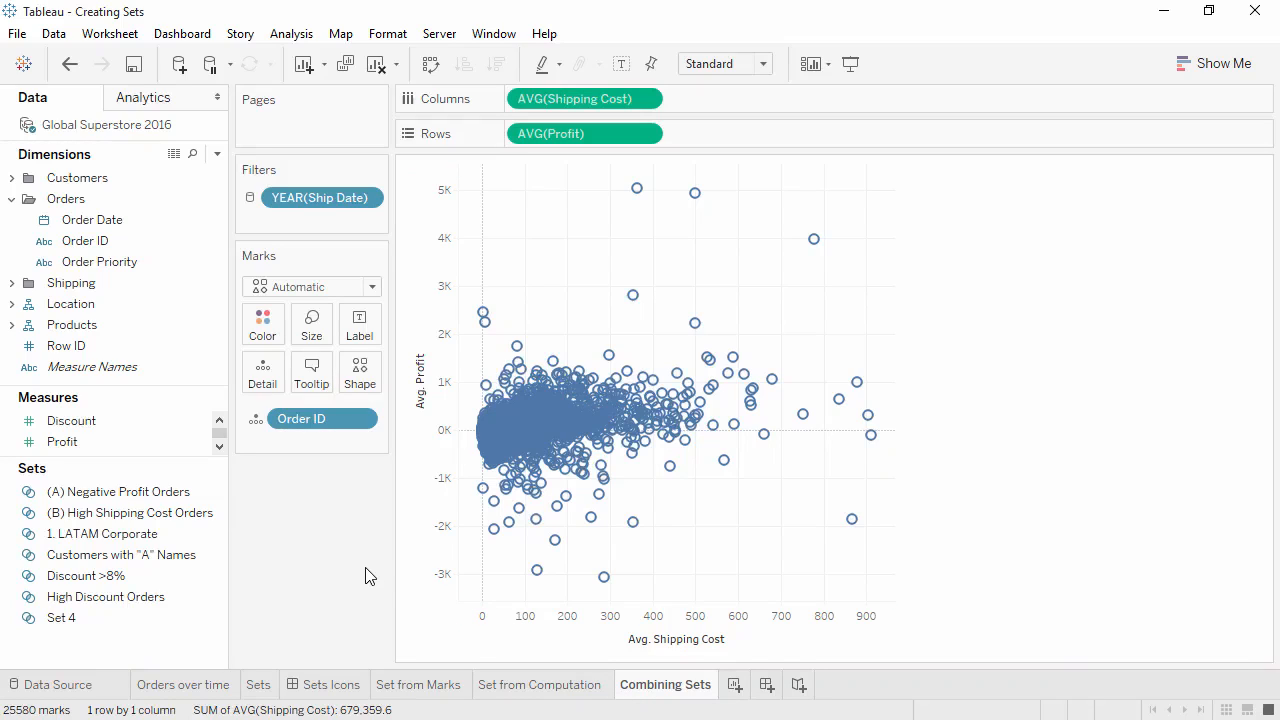
Start a combined set from the (A) Negative Profit Orders set and name it Combined Set
right_click(179, 495)
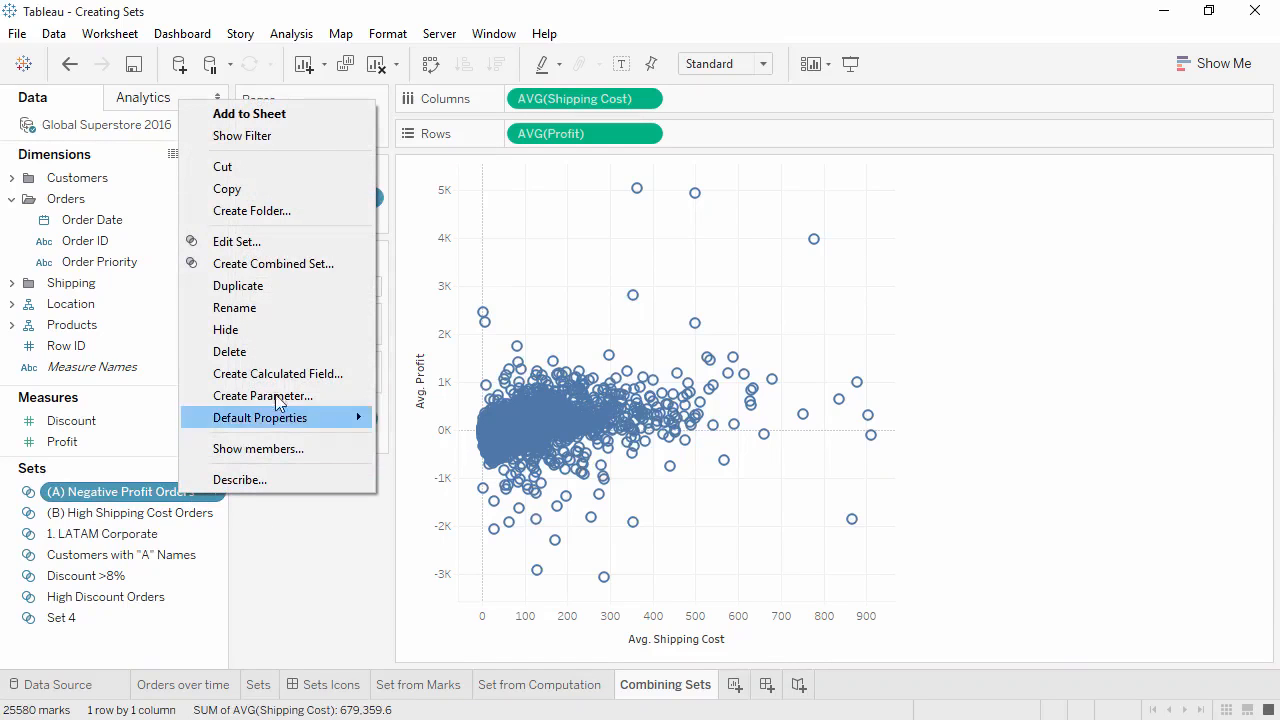
left_click(277, 265)
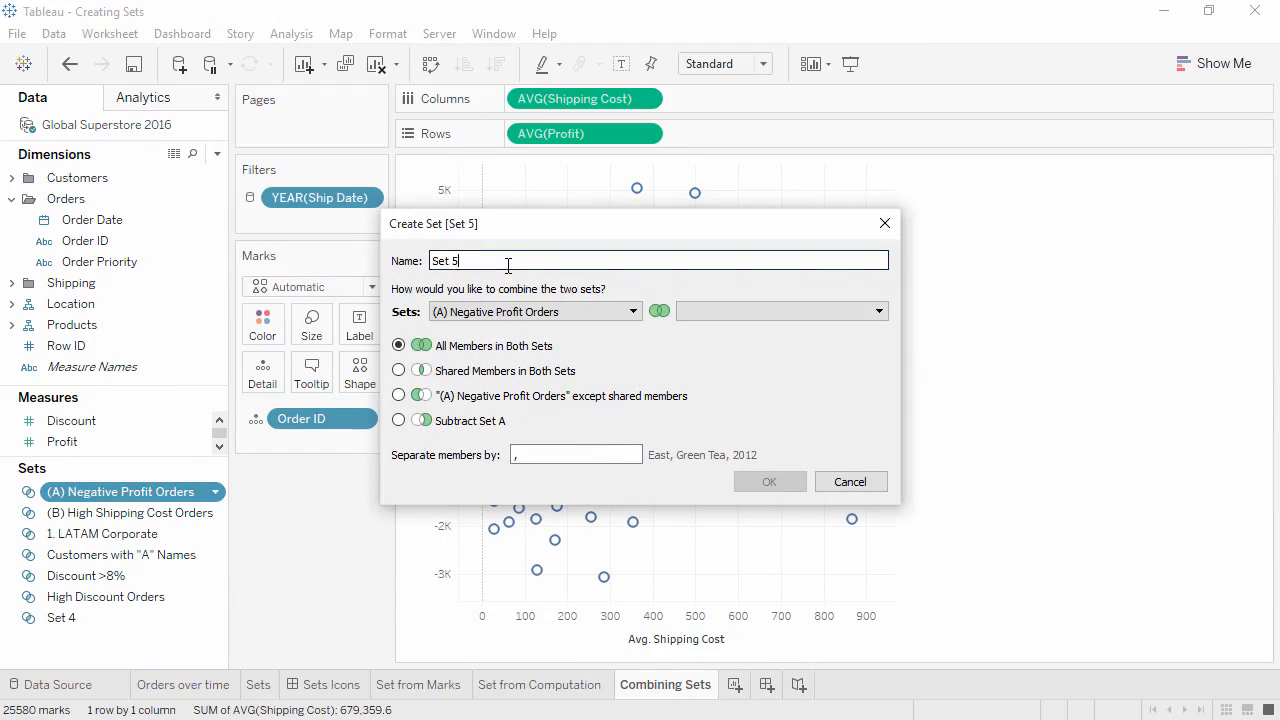
left_click_drag(506, 265, 422, 267)
type("Combined Set")
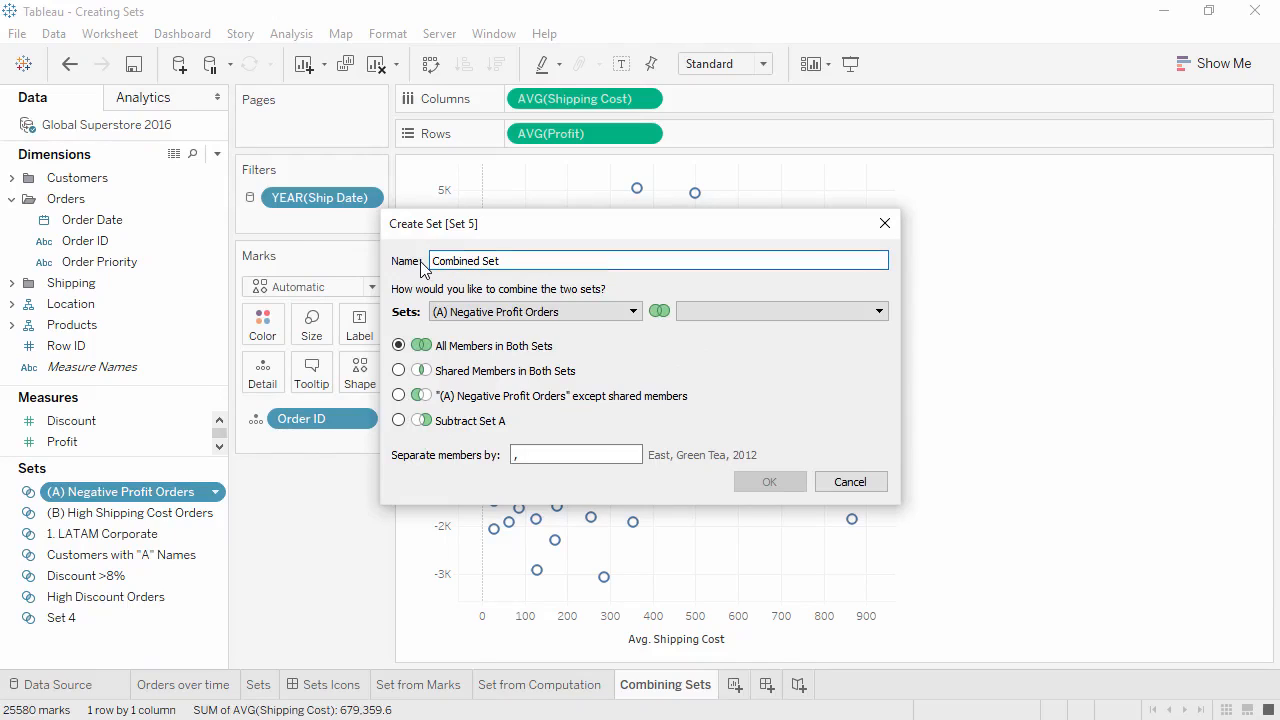
Pair it with (B) High Shipping Cost Orders, keep only "(A) Negative Profit Orders" except shared members, and create the set
left_click(709, 313)
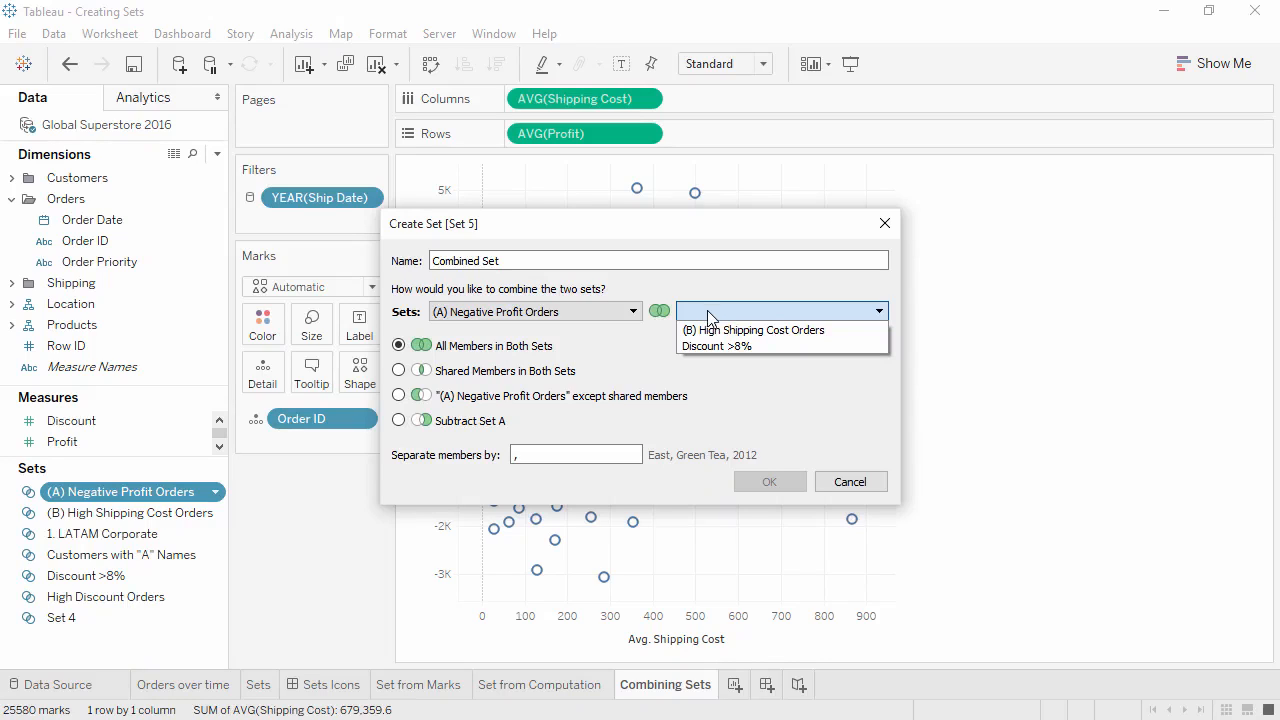
left_click(710, 331)
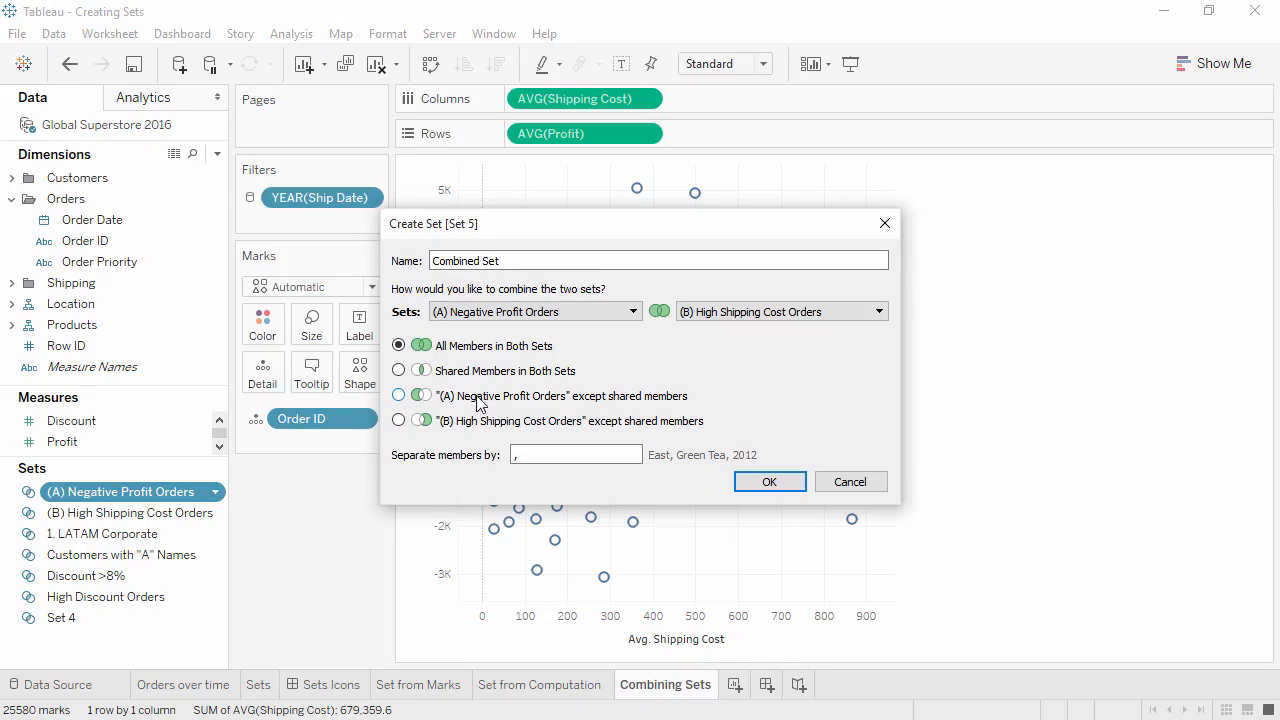
left_click(399, 396)
left_click(766, 482)
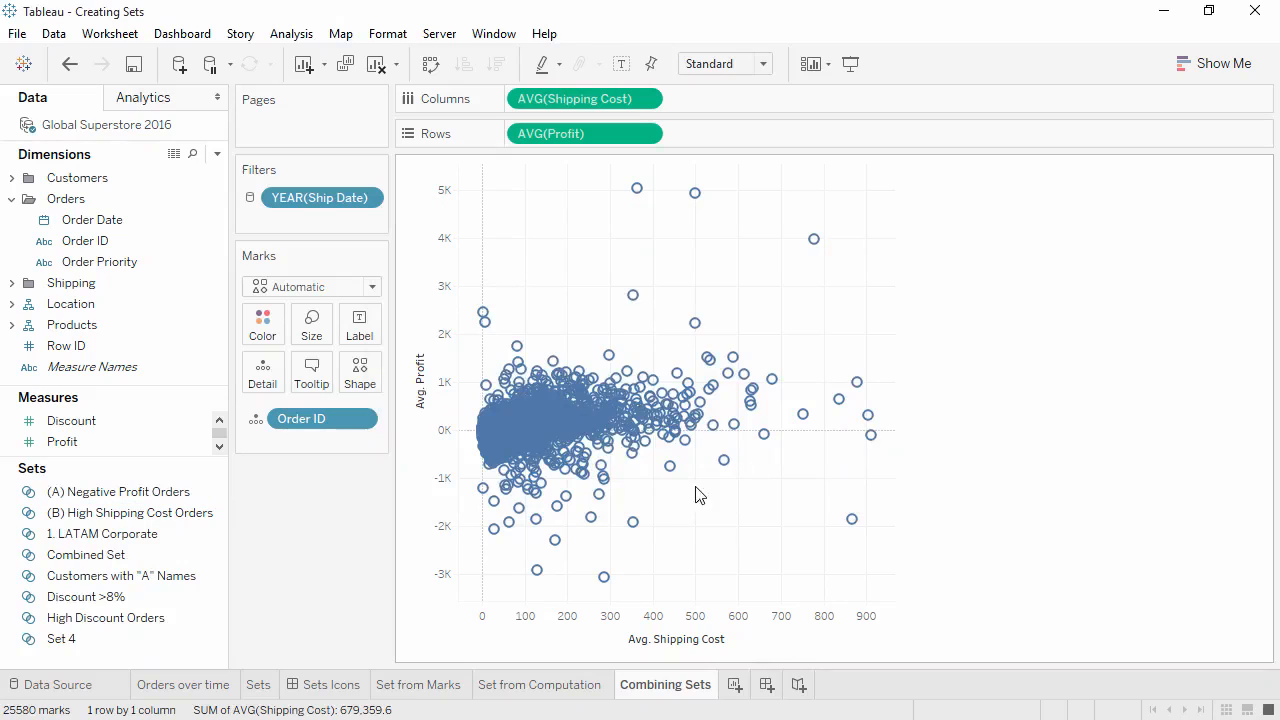
Color the scatter plot's order marks by Combined Set membership
left_click(158, 562)
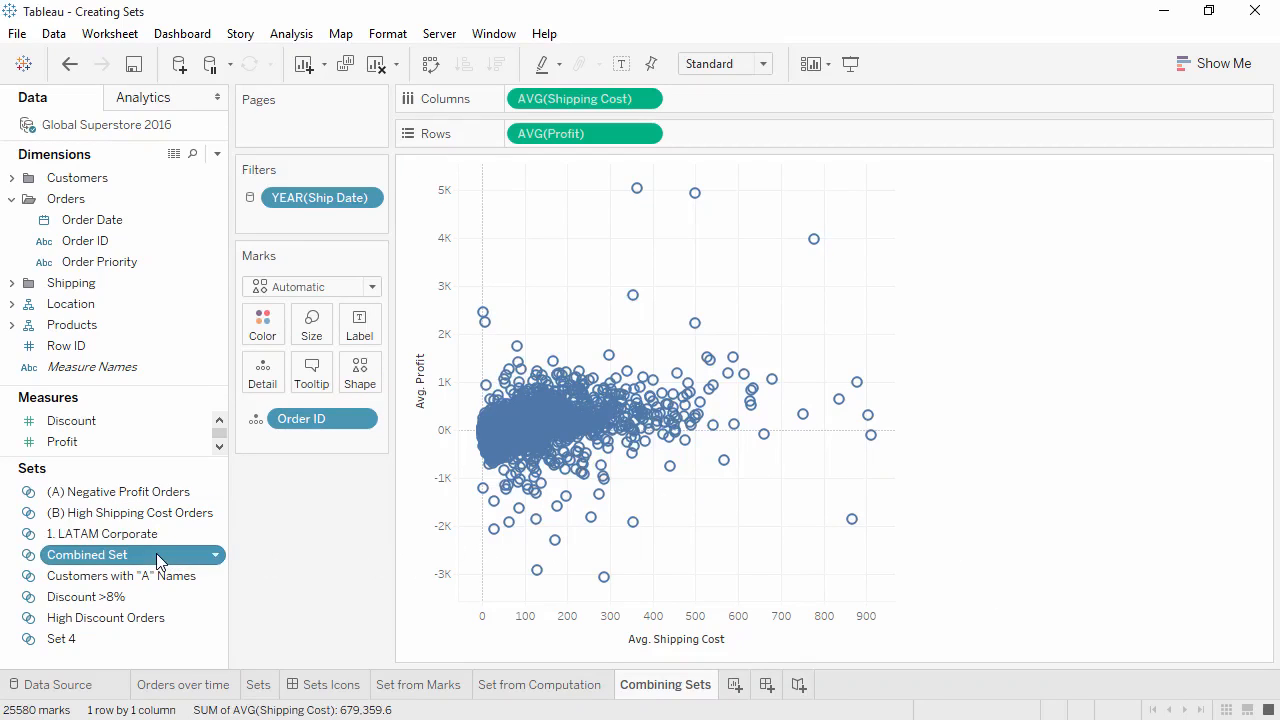
left_click_drag(157, 562, 258, 328)
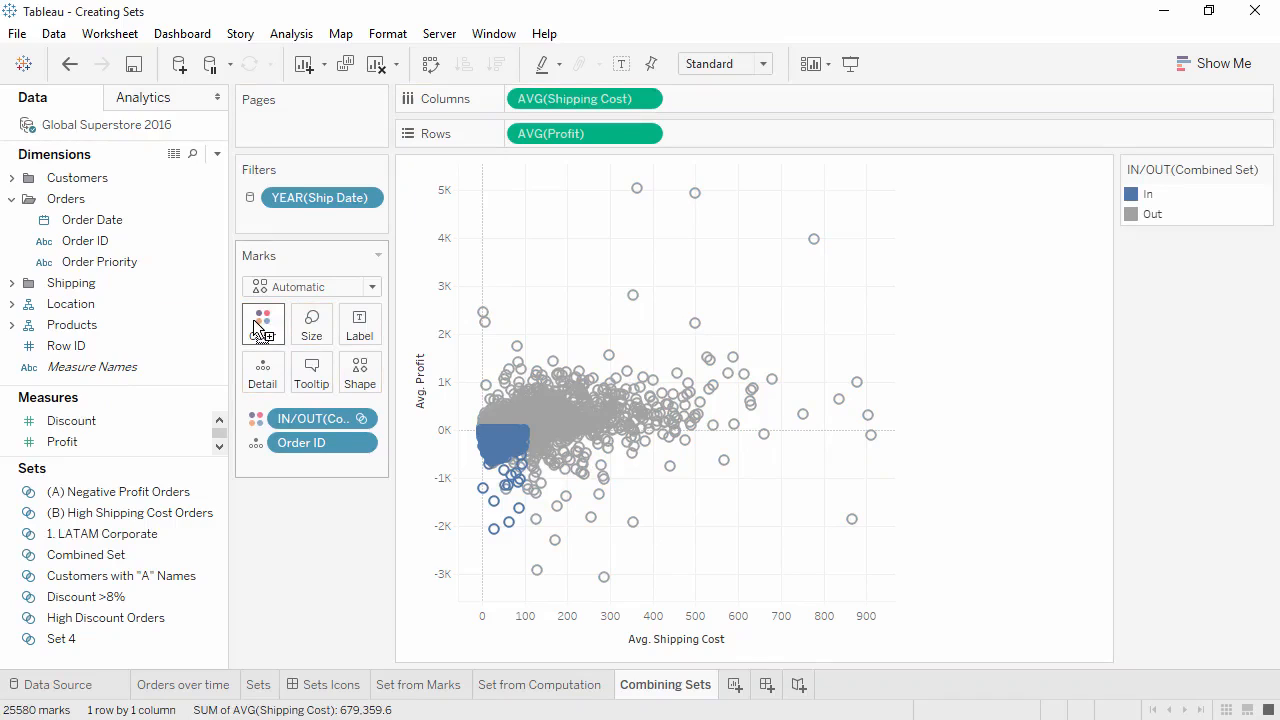